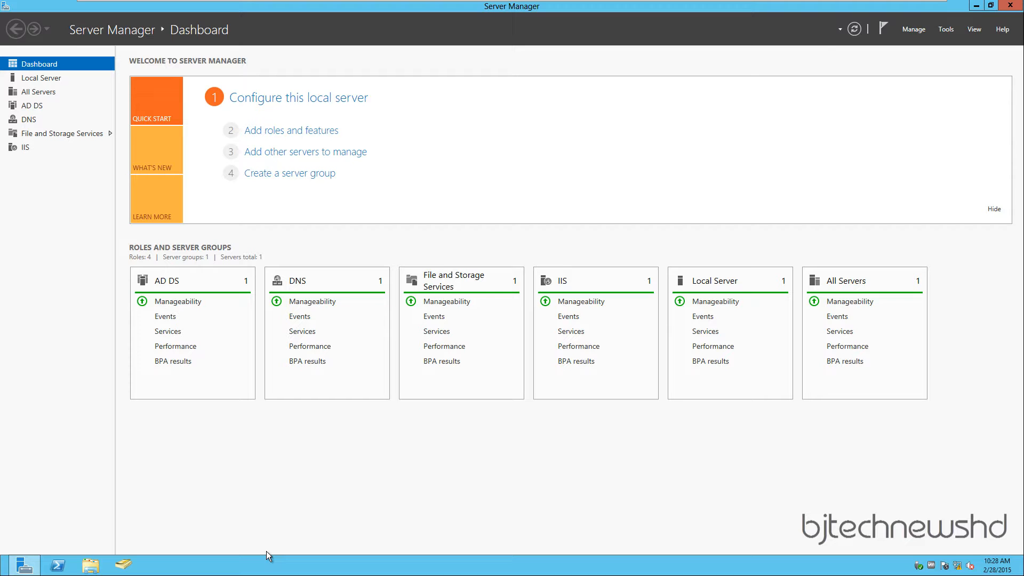
# - Start the Add Roles and Features wizard from Server Manager's Manage menu
pyautogui.click(977, 5)
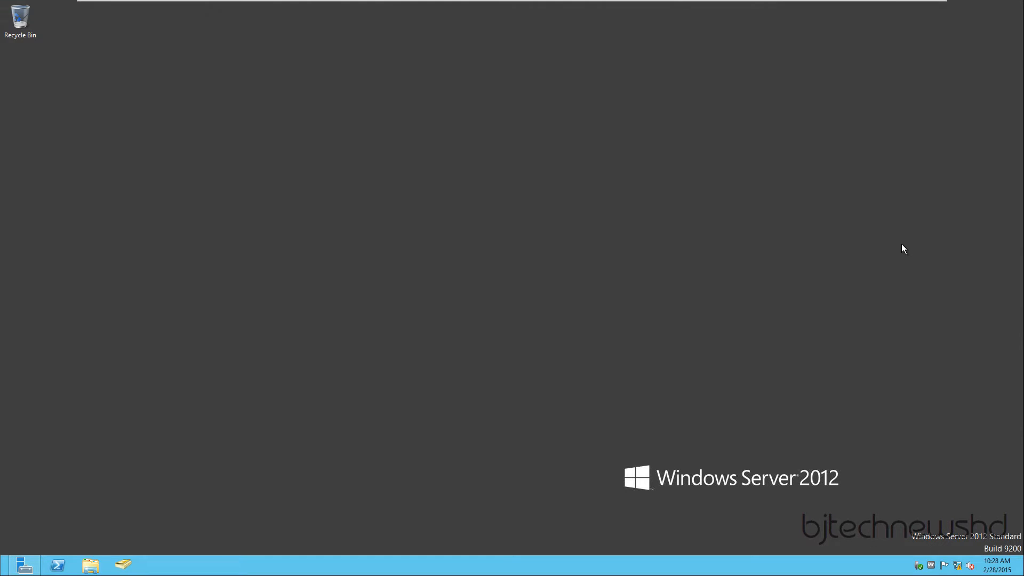
pyautogui.click(21, 564)
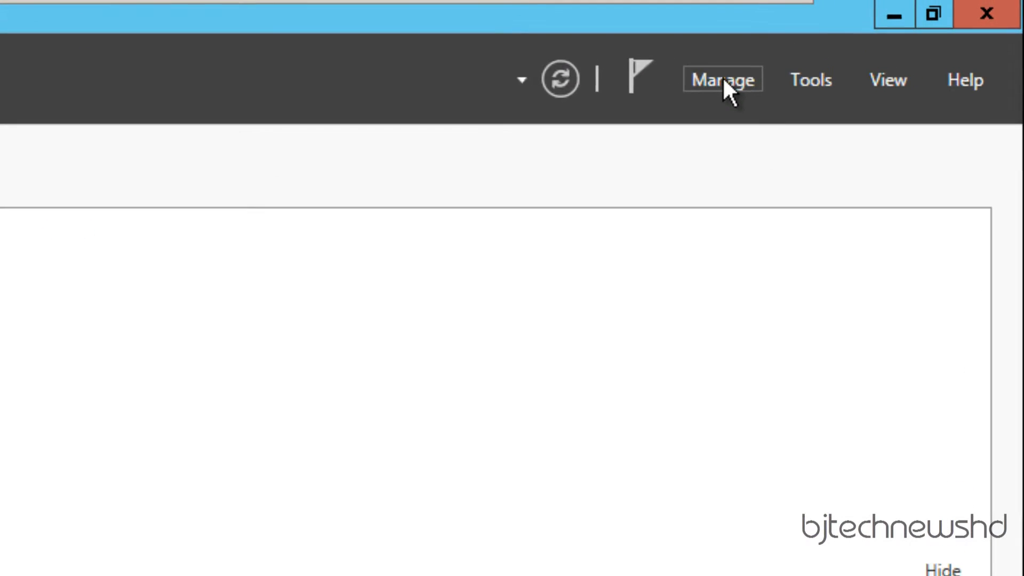
pyautogui.click(726, 81)
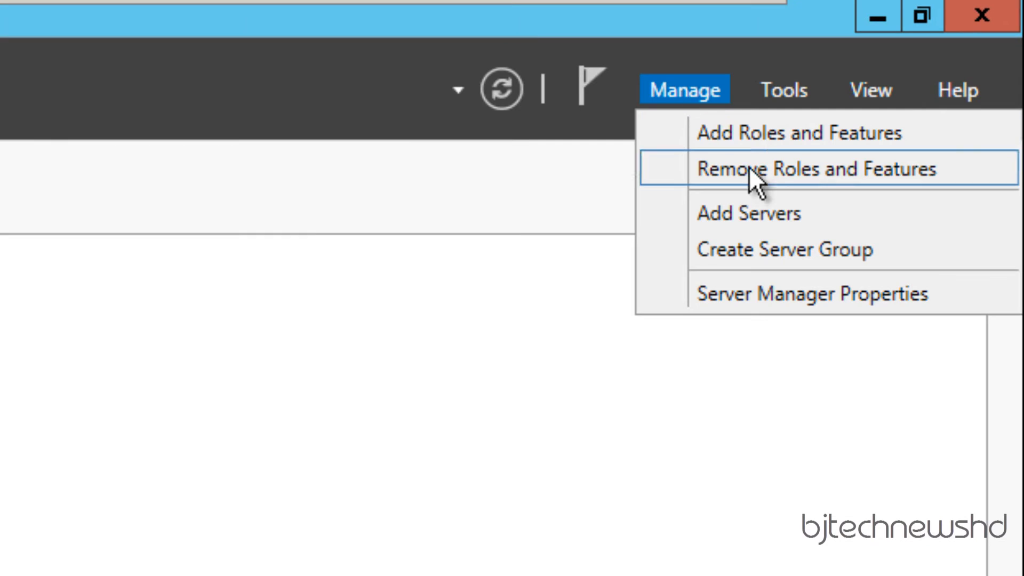
pyautogui.click(766, 140)
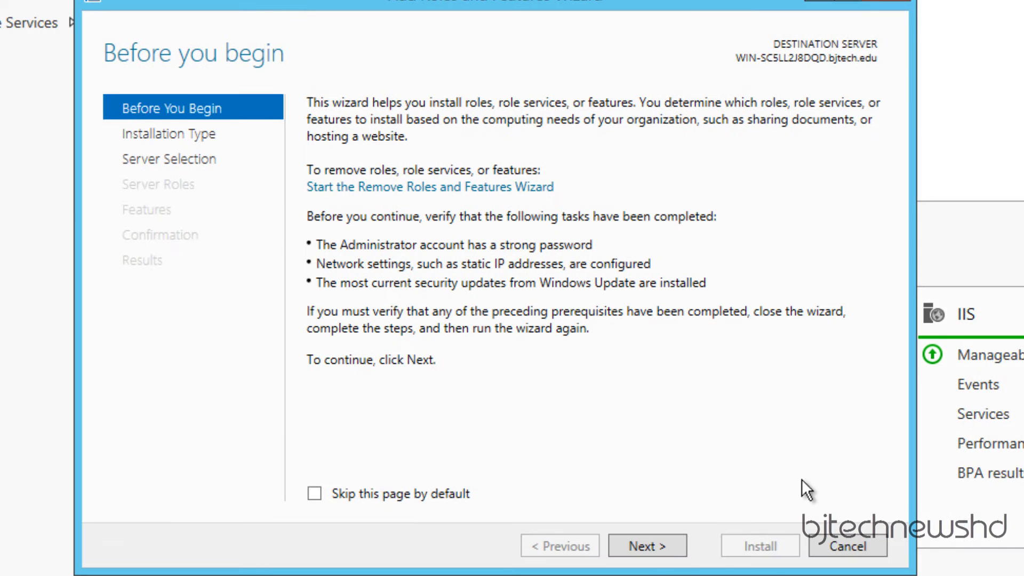
# - Use role-based installation on the local server and add Active Directory Certificate Services with its management tools
pyautogui.click(646, 549)
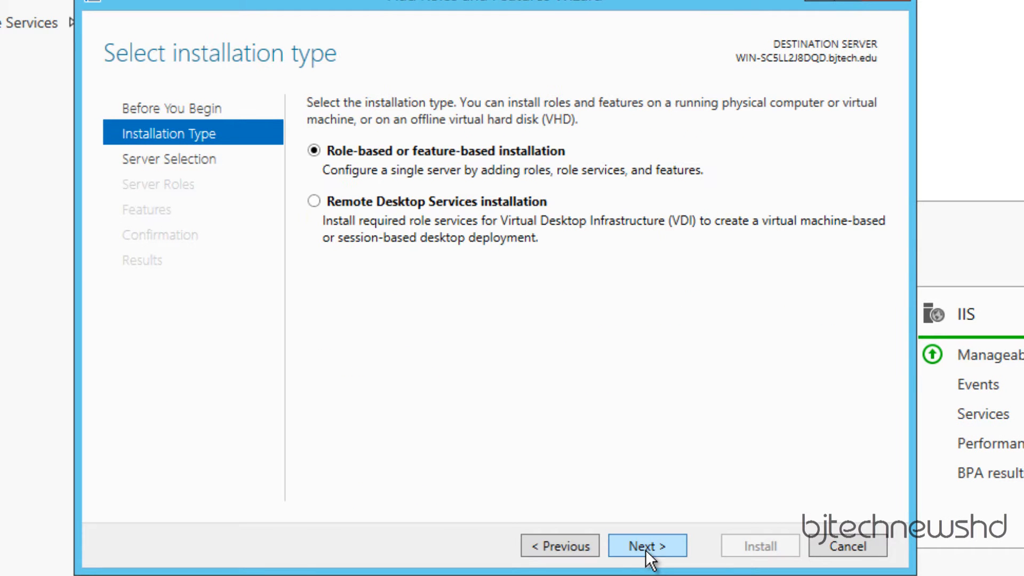
pyautogui.click(647, 550)
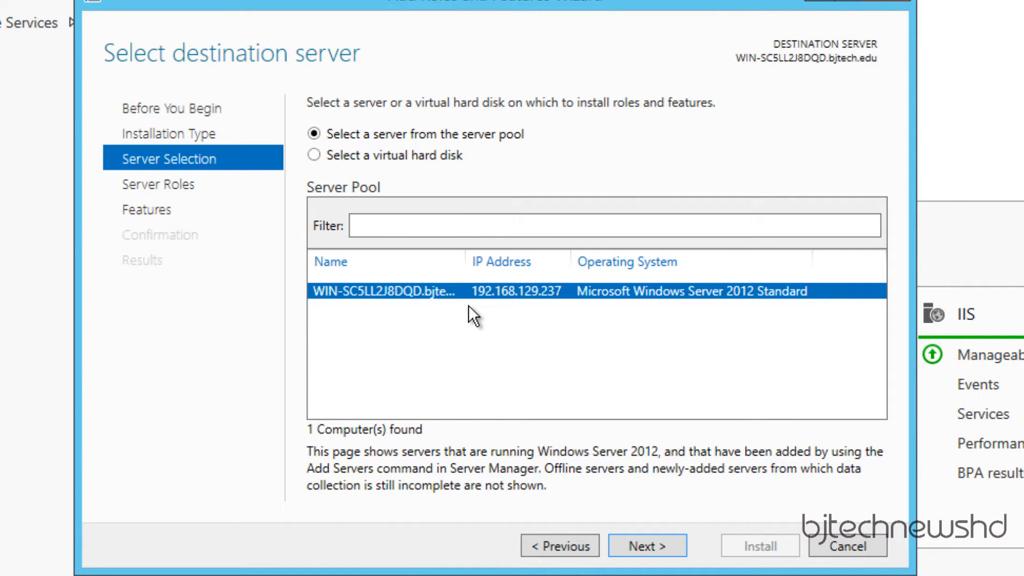
pyautogui.click(660, 545)
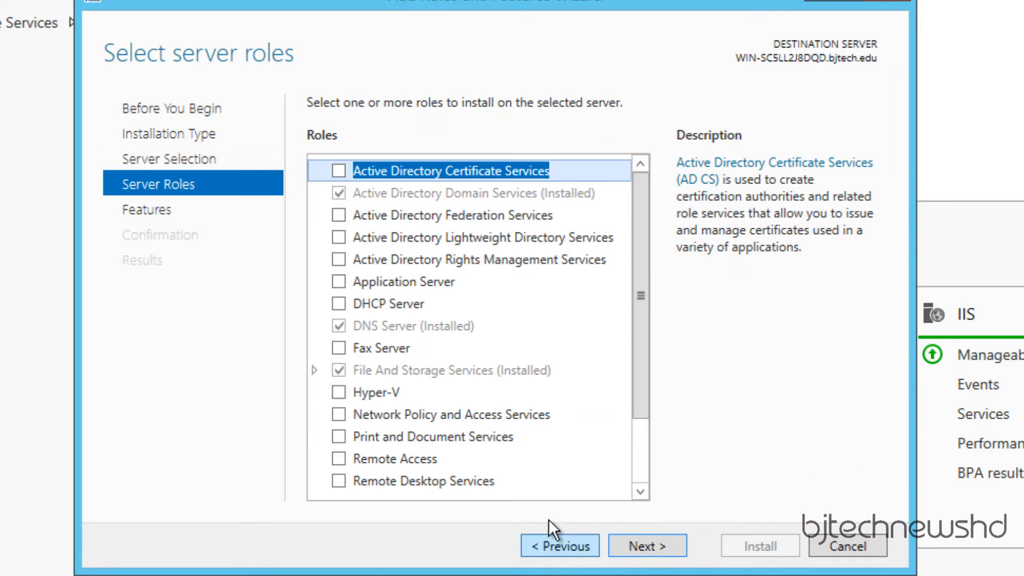
pyautogui.click(339, 171)
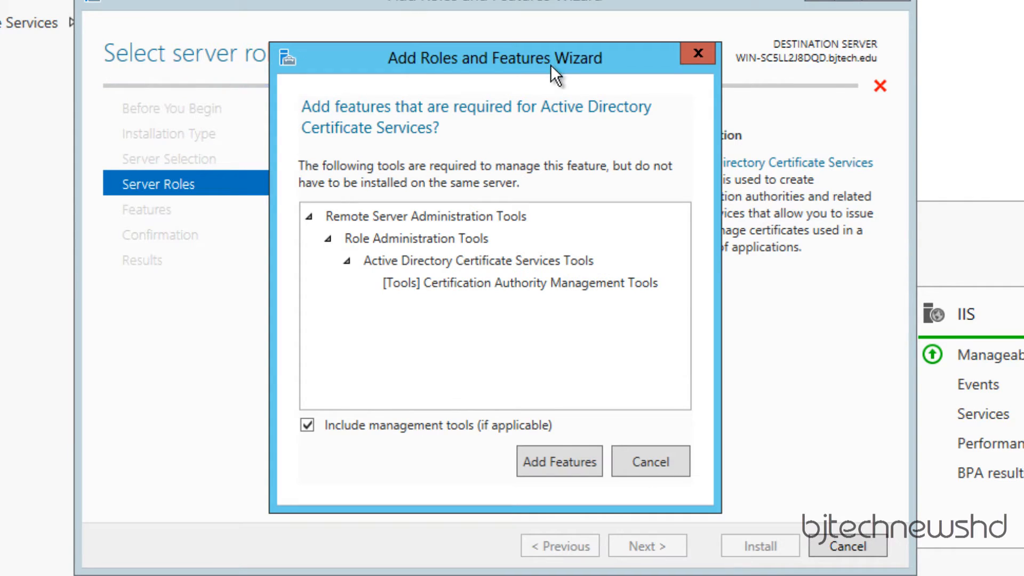
pyautogui.moveTo(950, 94); pyautogui.dragTo(950, 94)
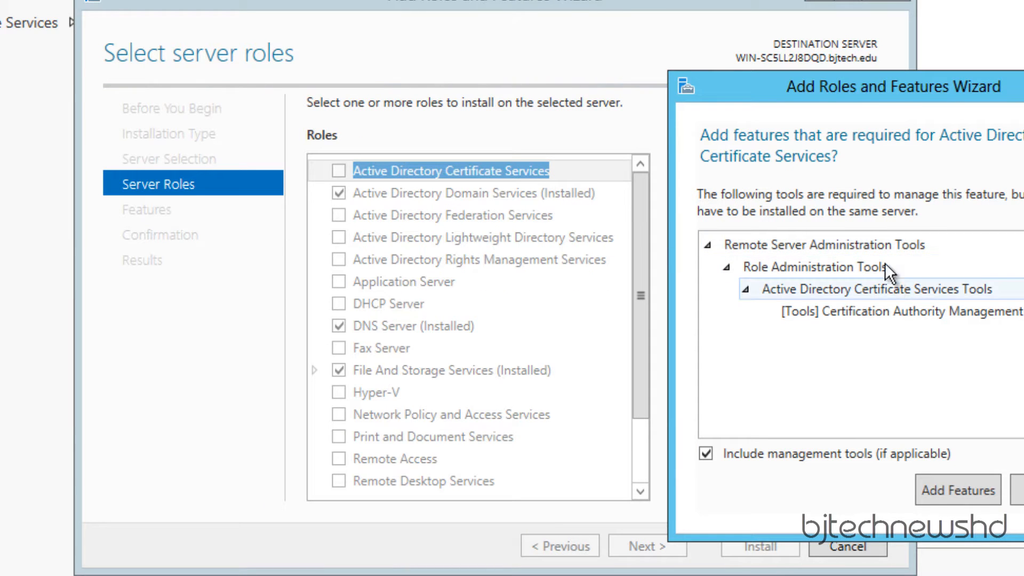
pyautogui.click(956, 492)
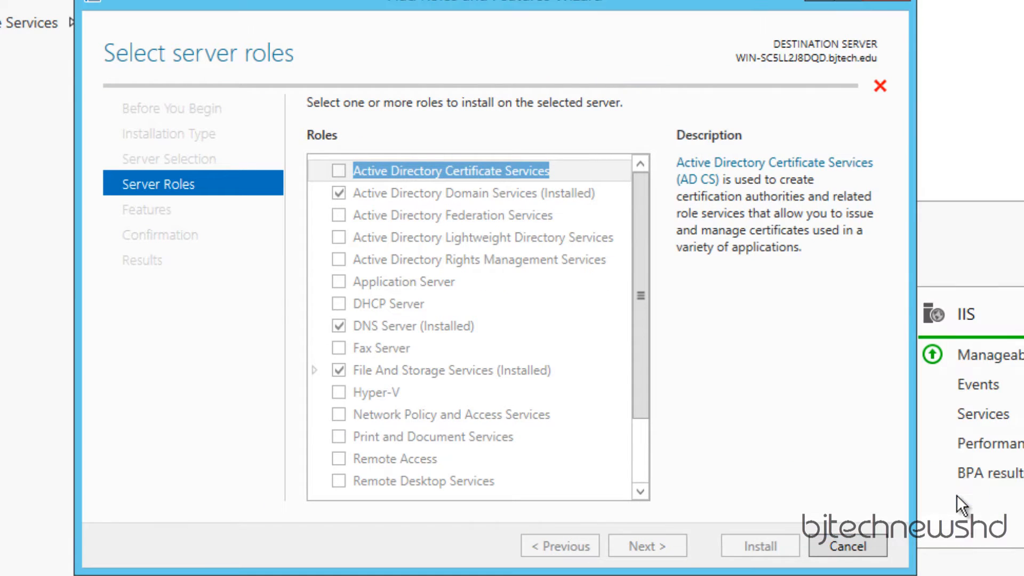
pyautogui.click(648, 545)
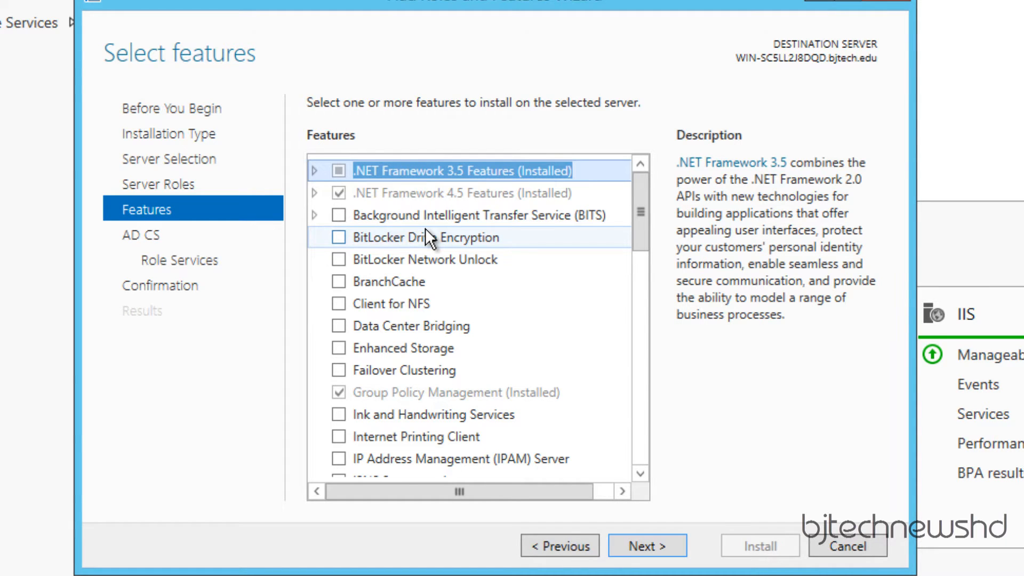
# - Add Network Device Enrollment Service and its required IIS features alongside Certification Authority
pyautogui.click(642, 545)
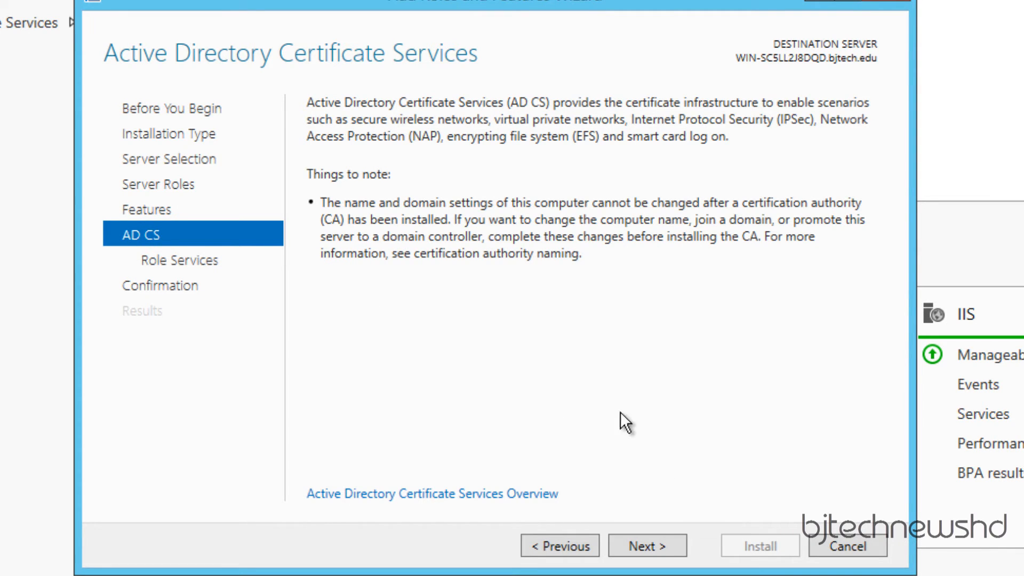
pyautogui.click(655, 545)
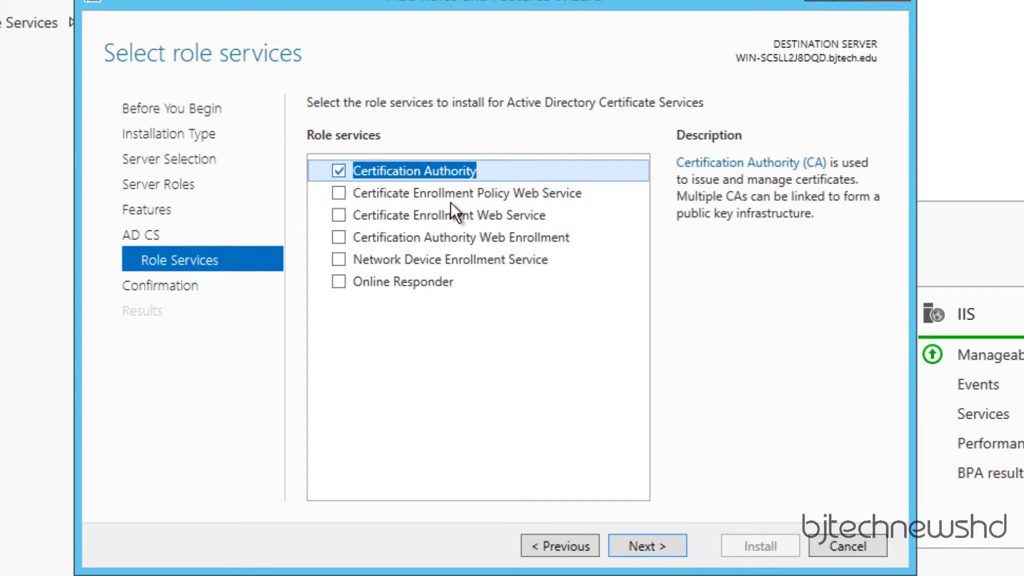
pyautogui.click(338, 259)
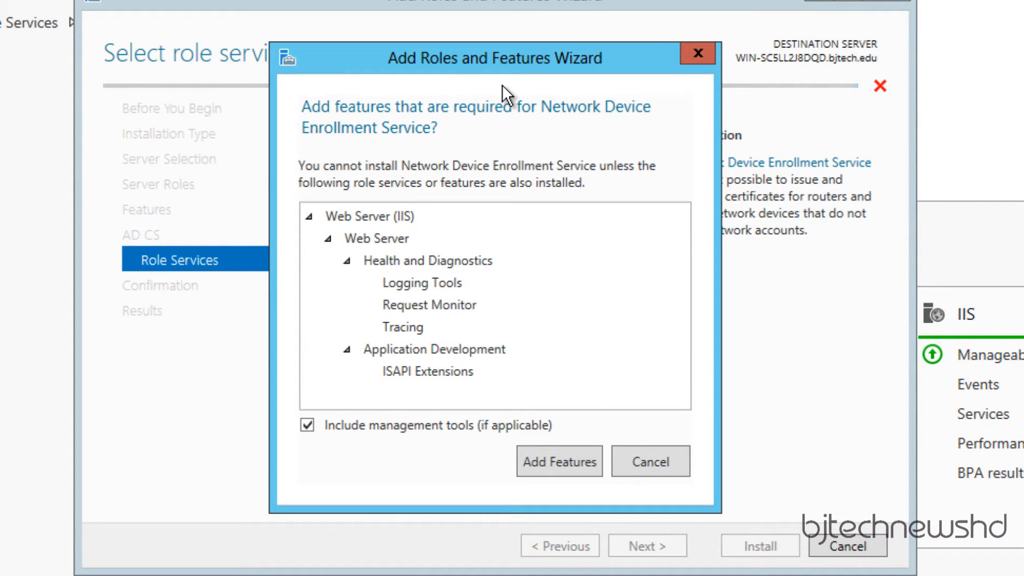
pyautogui.click(554, 462)
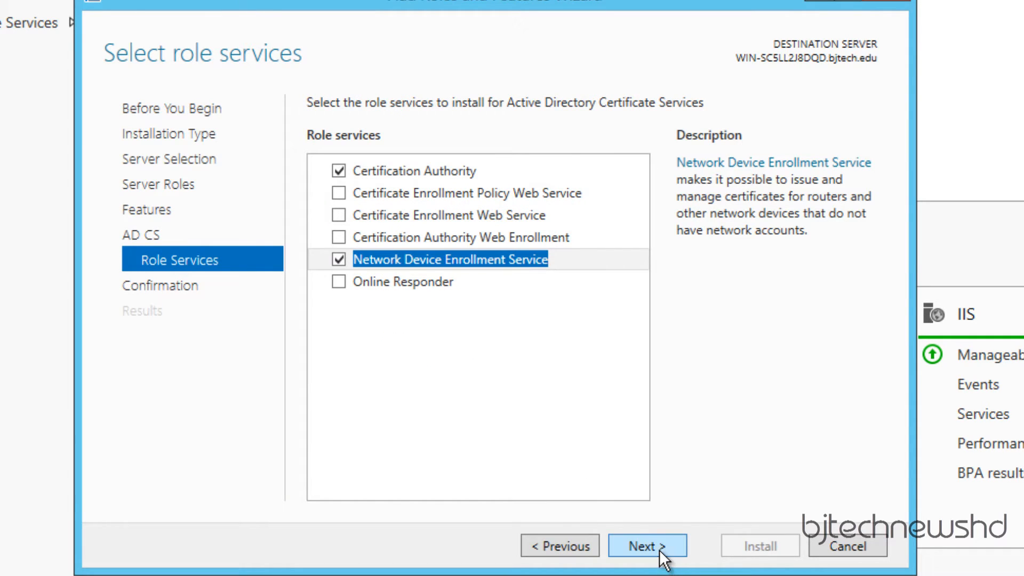
pyautogui.click(660, 550)
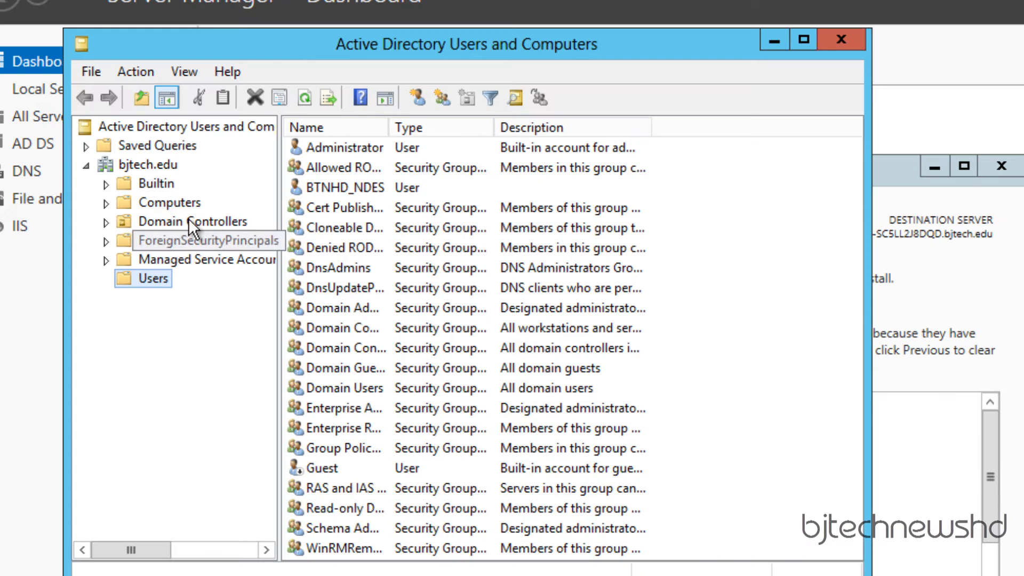
# - Search the bjtech.edu domain for the IIS_IUSRS group and open its properties
pyautogui.rightClick(140, 165)
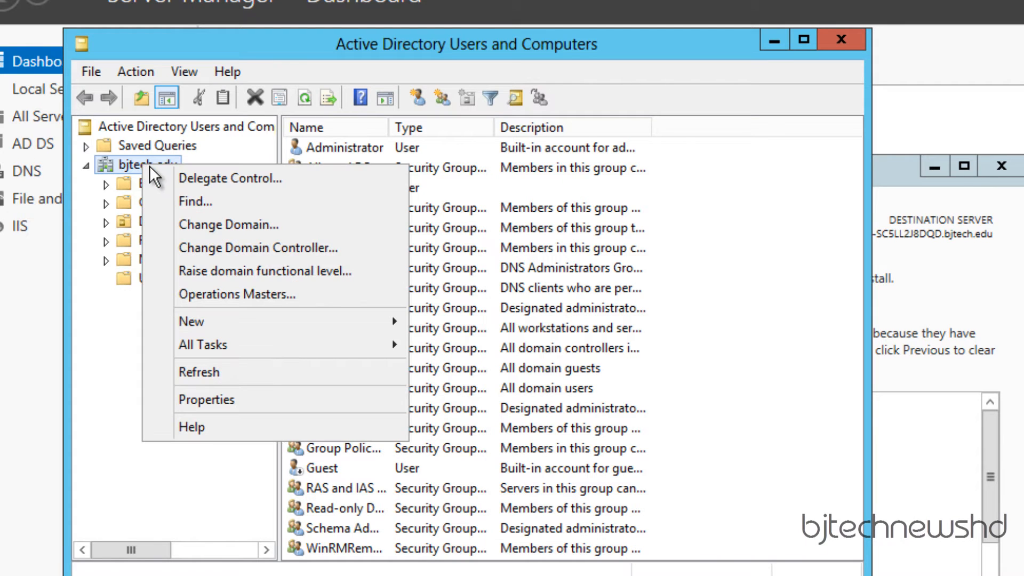
pyautogui.click(204, 200)
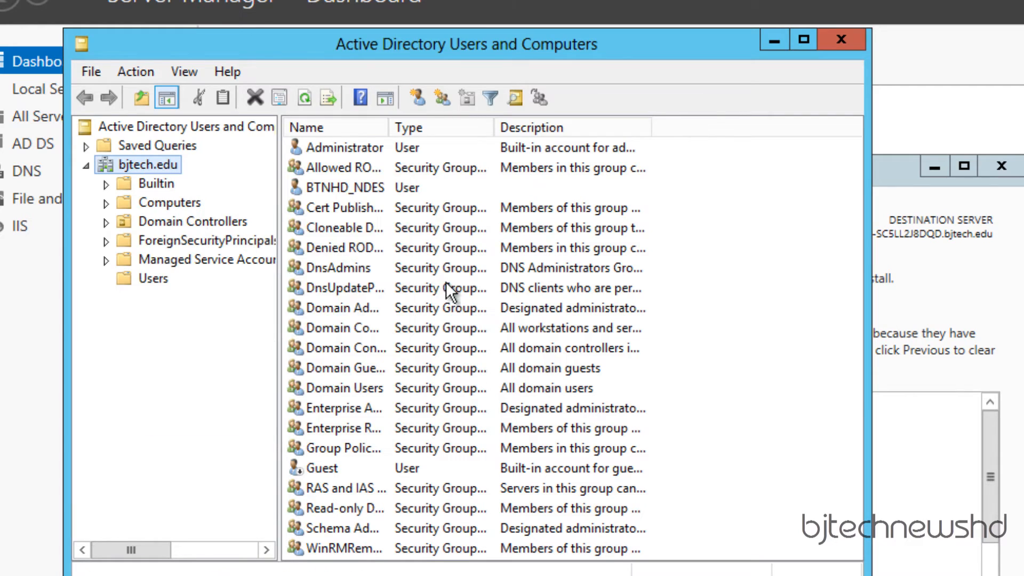
pyautogui.write('IIS_')
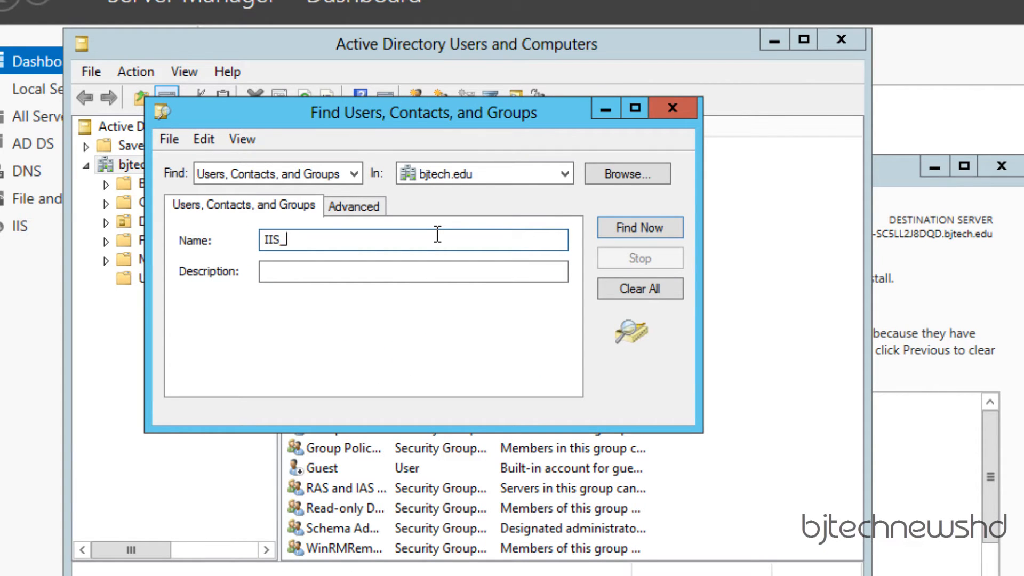
pyautogui.write('IUSRS')
pyautogui.click(661, 227)
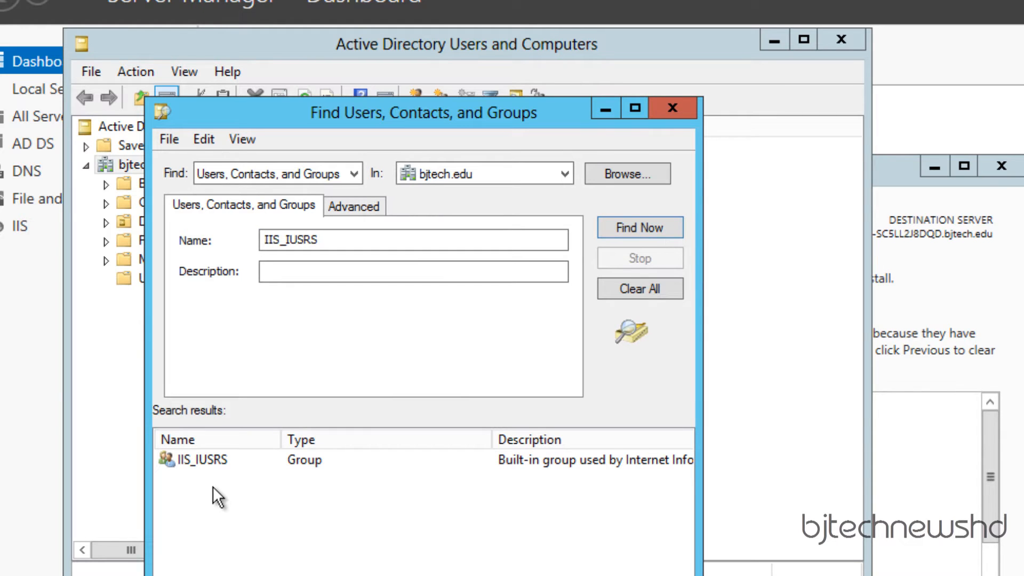
pyautogui.doubleClick(209, 462)
# - Add the NDES service account to the IIS_IUSRS members and close the windows
pyautogui.click(305, 513)
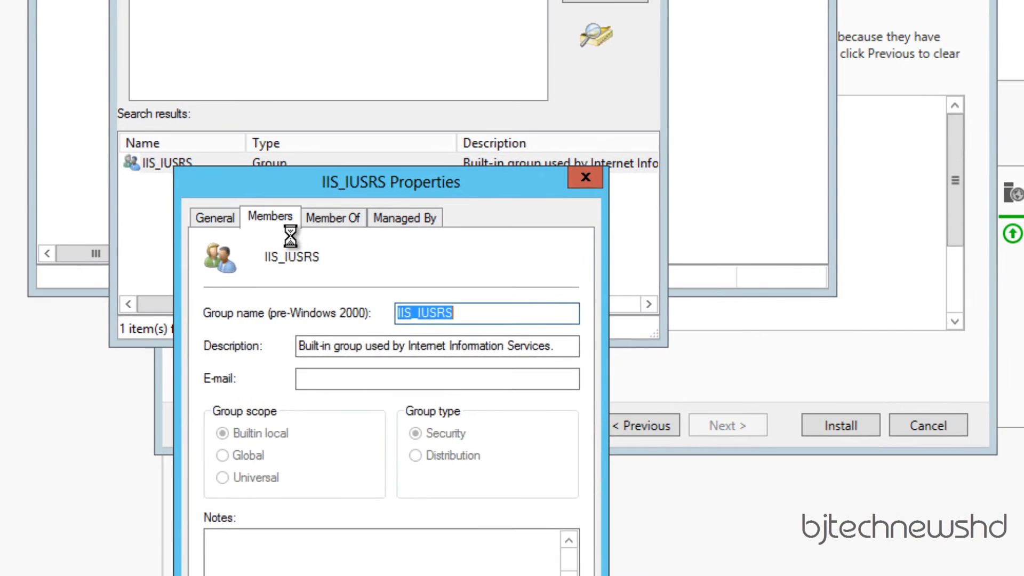
pyautogui.click(258, 561)
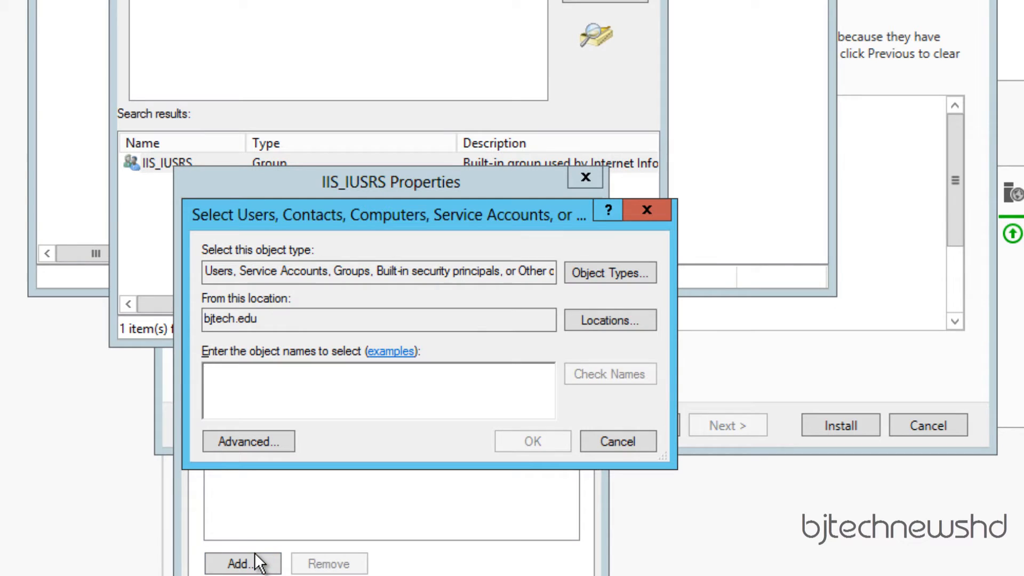
pyautogui.write('btnhd')
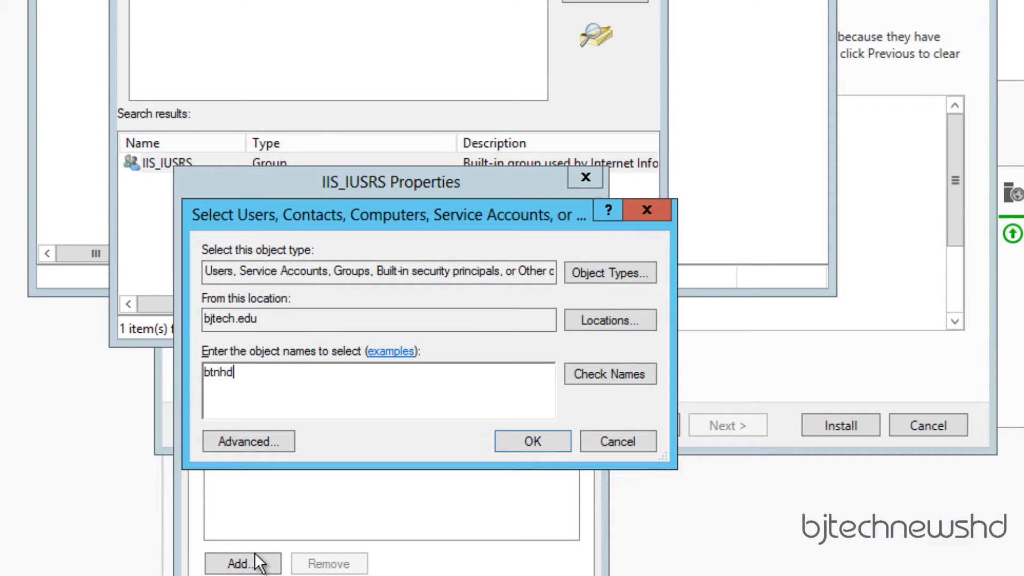
pyautogui.write('_ndes')
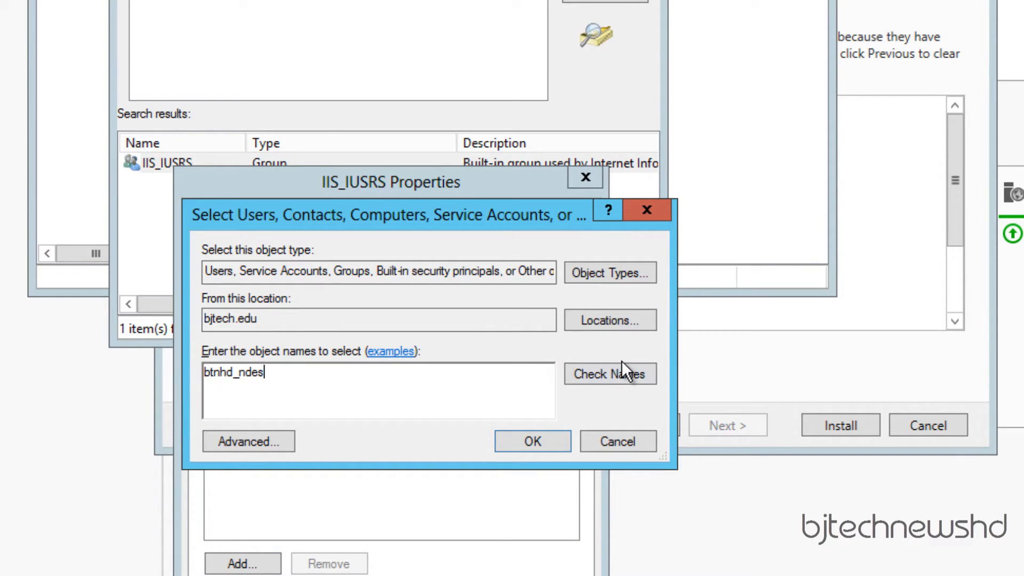
pyautogui.click(613, 373)
pyautogui.click(539, 444)
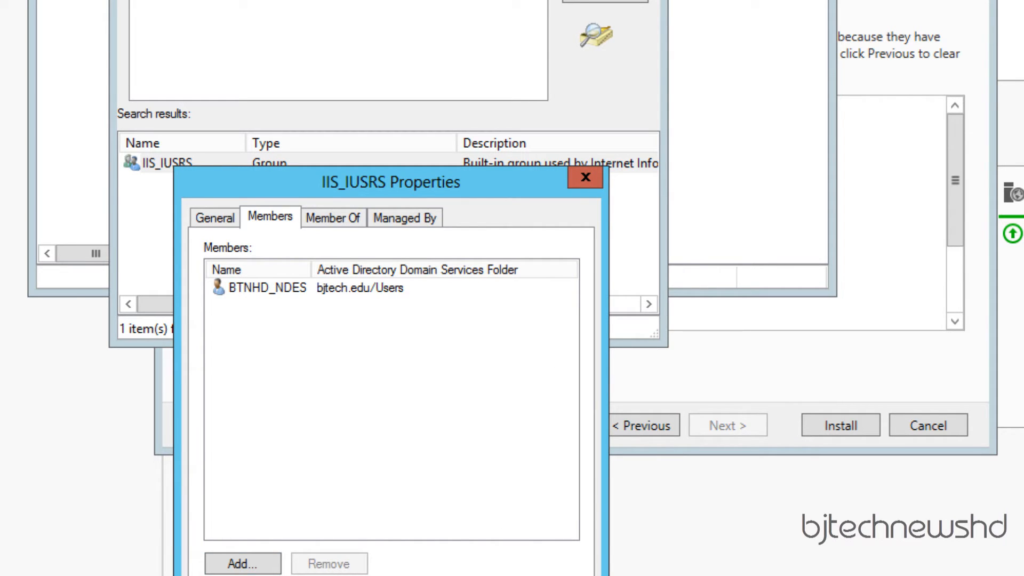
pyautogui.click(310, 575)
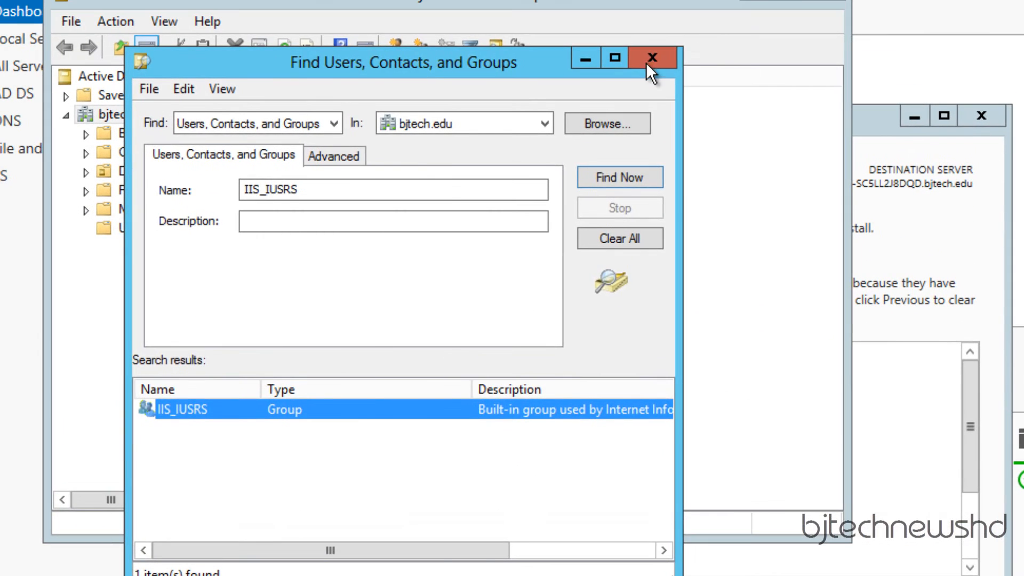
pyautogui.click(648, 62)
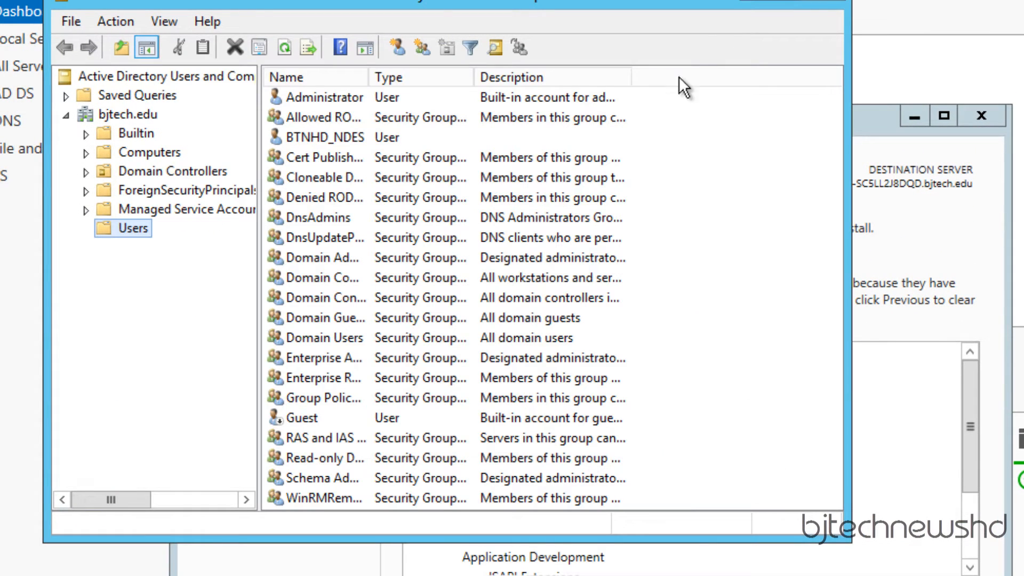
pyautogui.click(830, 2)
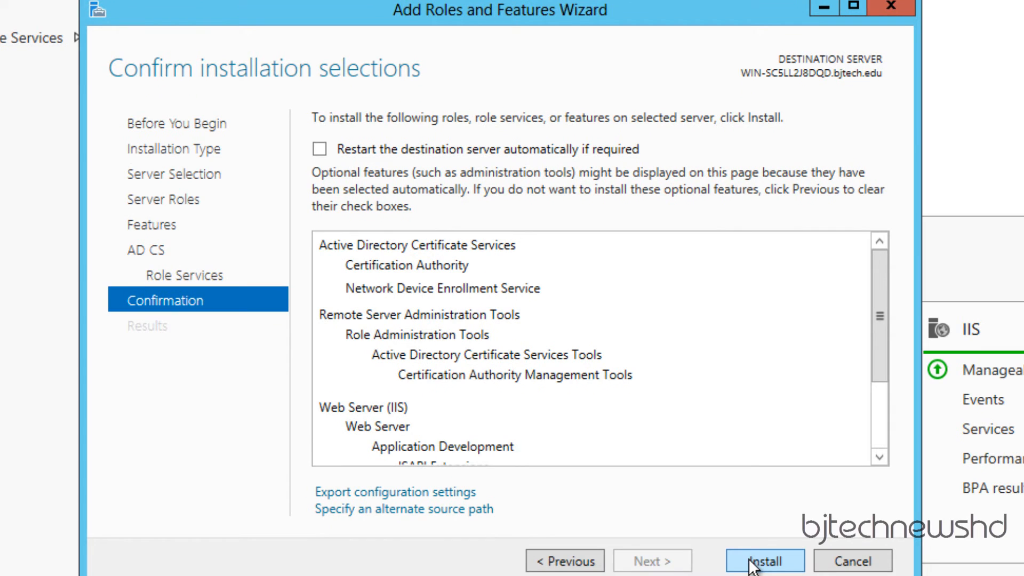
# - Install Certification Authority and NDES, then launch the AD CS configuration from the post-deployment link
pyautogui.click(764, 561)
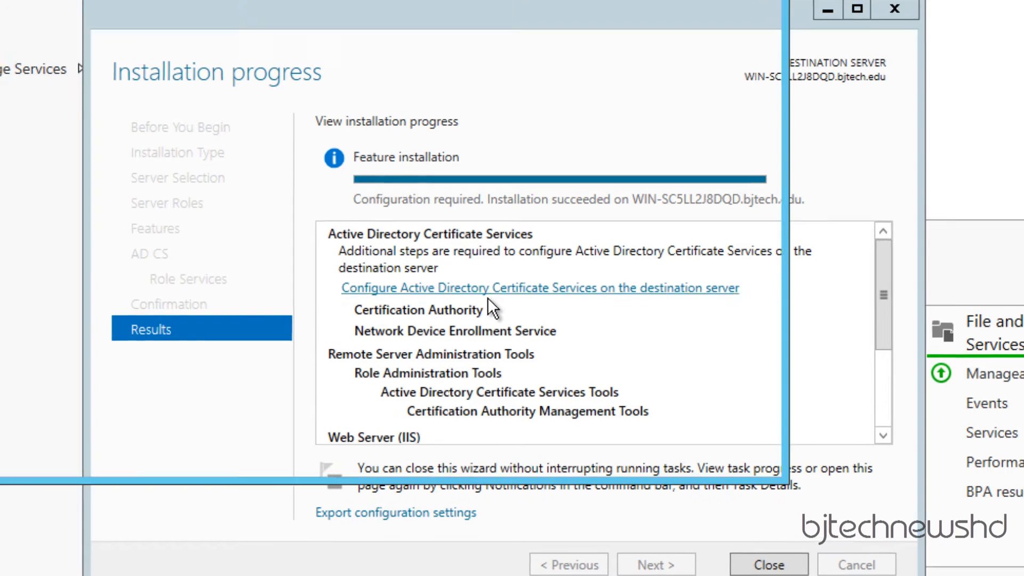
pyautogui.click(481, 284)
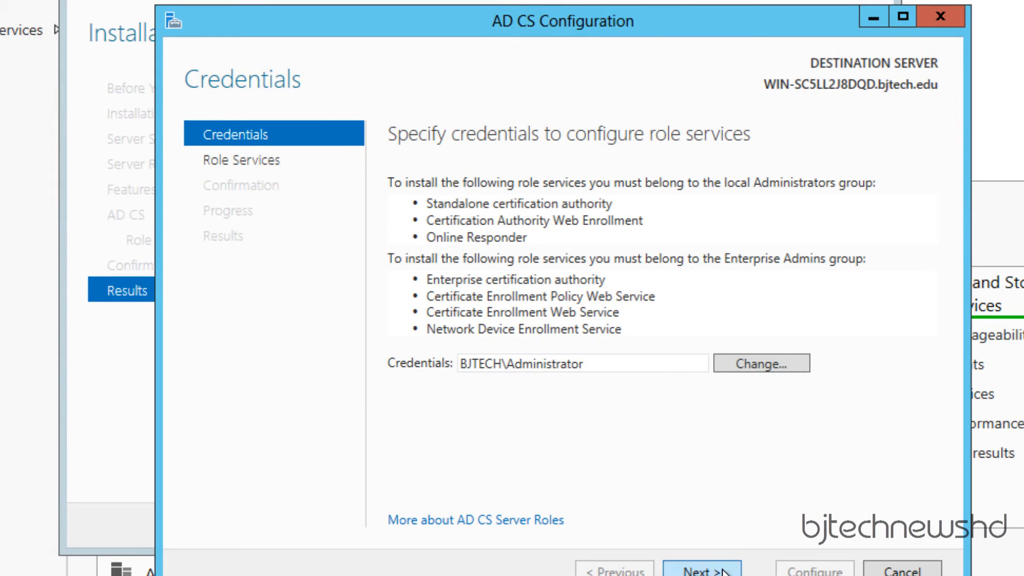
# - Select Network Device Enrollment Service as the role service to configure
pyautogui.click(722, 572)
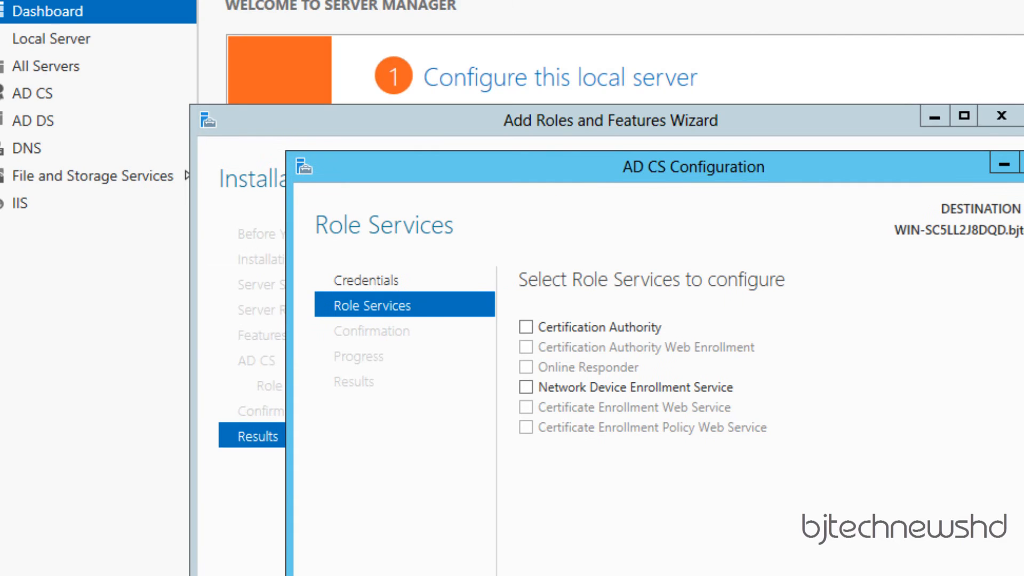
pyautogui.click(527, 386)
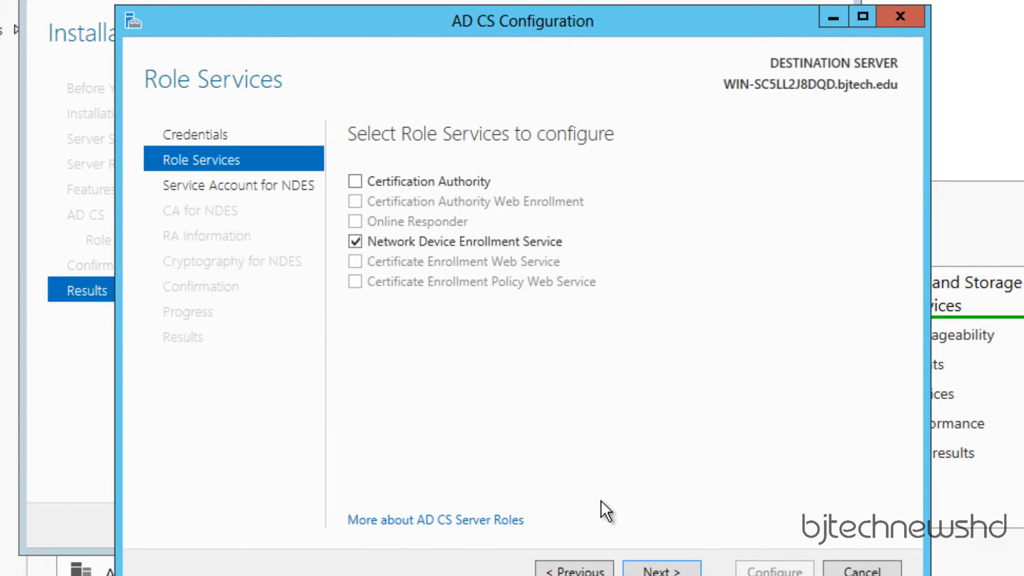
pyautogui.click(644, 572)
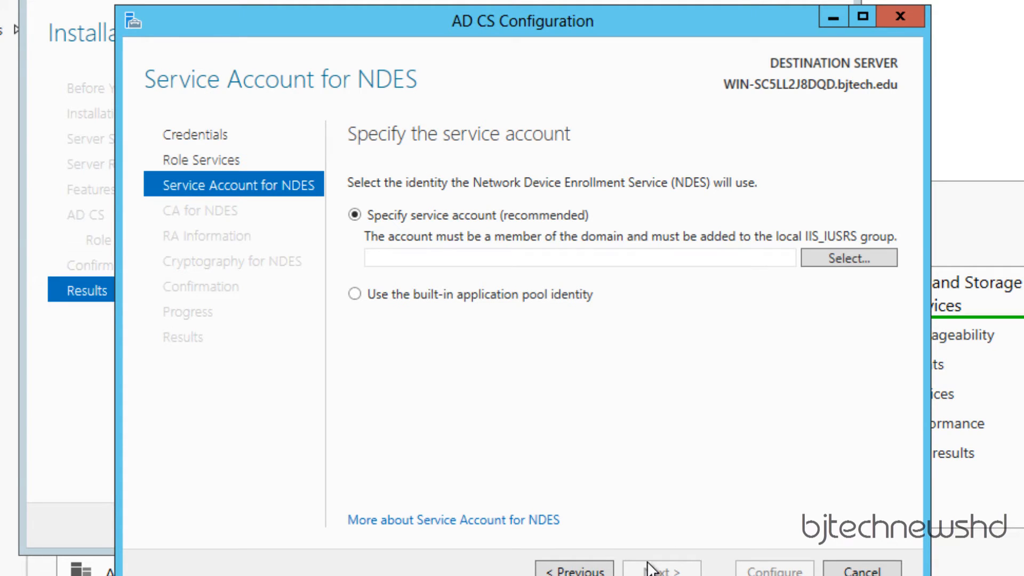
# - Specify the NDES domain service account and its password as the NDES identity
pyautogui.click(854, 263)
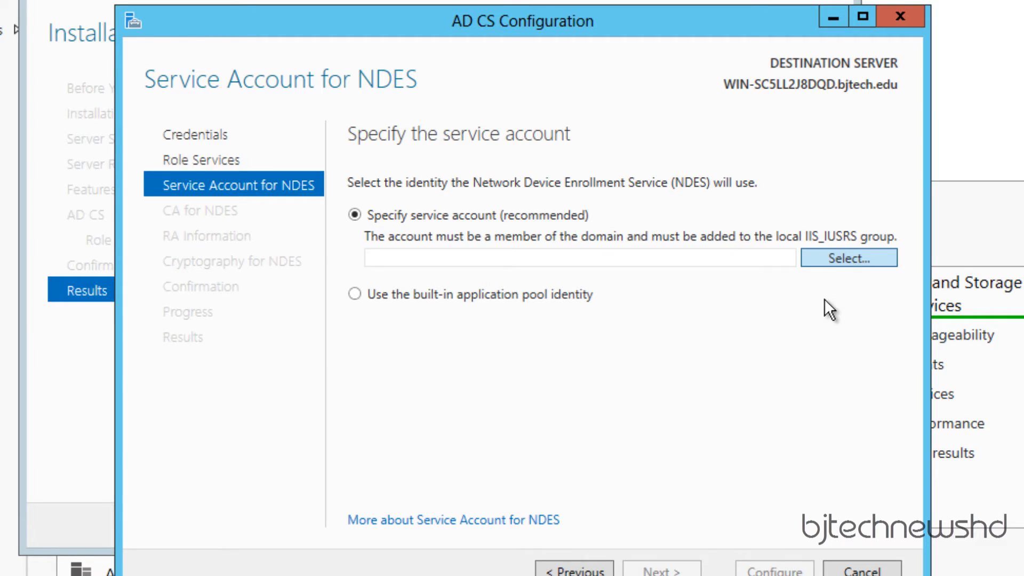
pyautogui.click(572, 308)
pyautogui.click(541, 320)
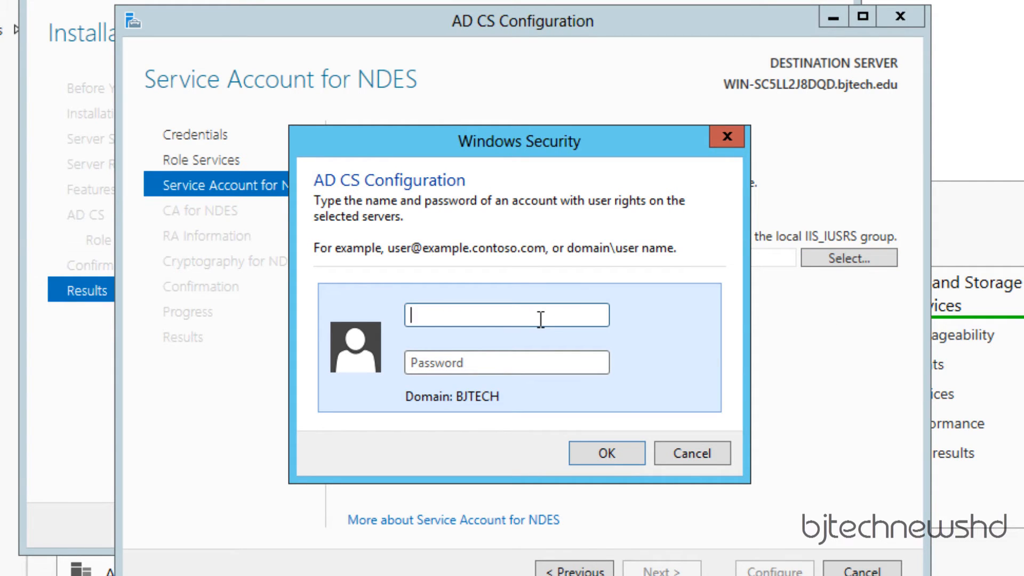
pyautogui.write('btnhd_')
pyautogui.write('ndes')
pyautogui.press('Tab')
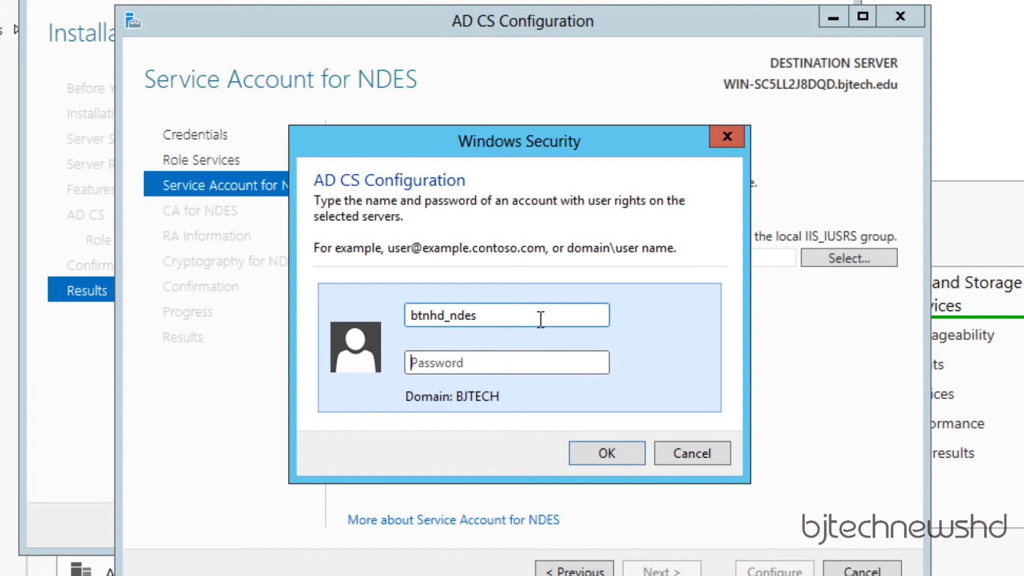
pyautogui.write('p@ssw0rd')
pyautogui.press('BackSpace')
pyautogui.press('BackSpace')
pyautogui.press('BackSpace')
pyautogui.press('BackSpace')
pyautogui.press('BackSpace')
pyautogui.press('BackSpace')
pyautogui.press('BackSpace')
pyautogui.press('BackSpace')
pyautogui.write('P@ssw0rd')
pyautogui.click(606, 454)
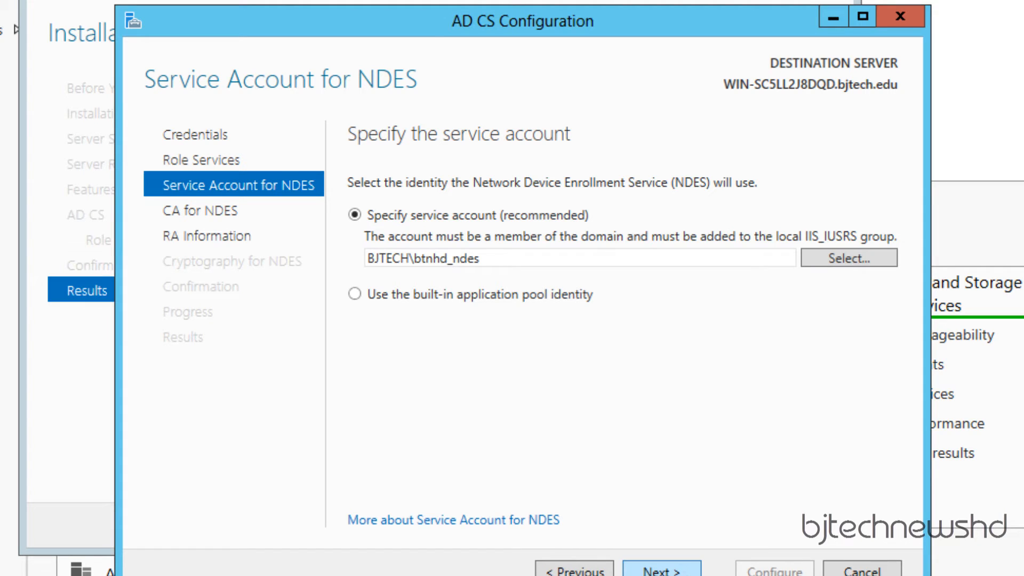
pyautogui.click(685, 573)
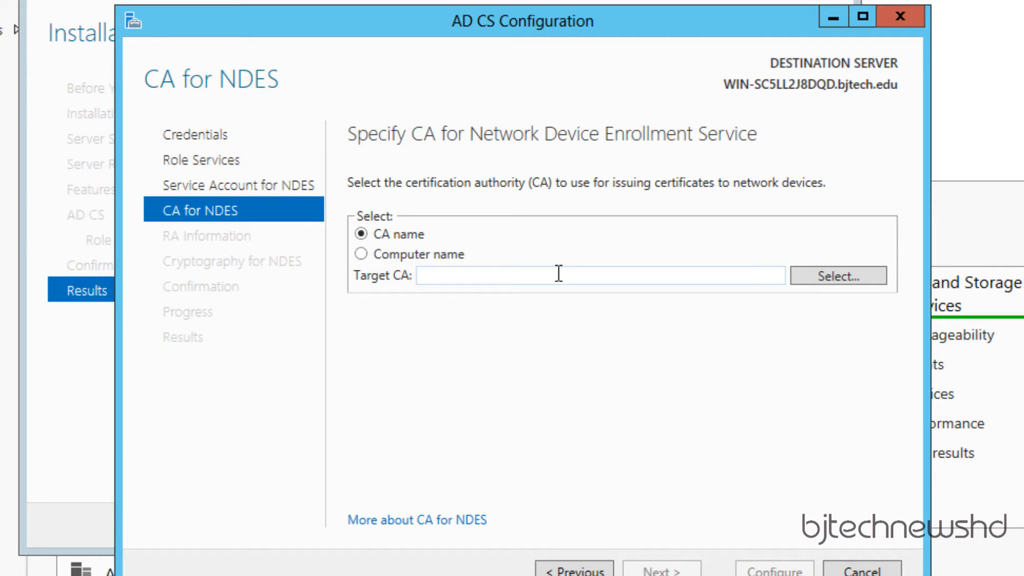
# - Go back and choose Certification Authority instead of Network Device Enrollment Service
pyautogui.click(569, 571)
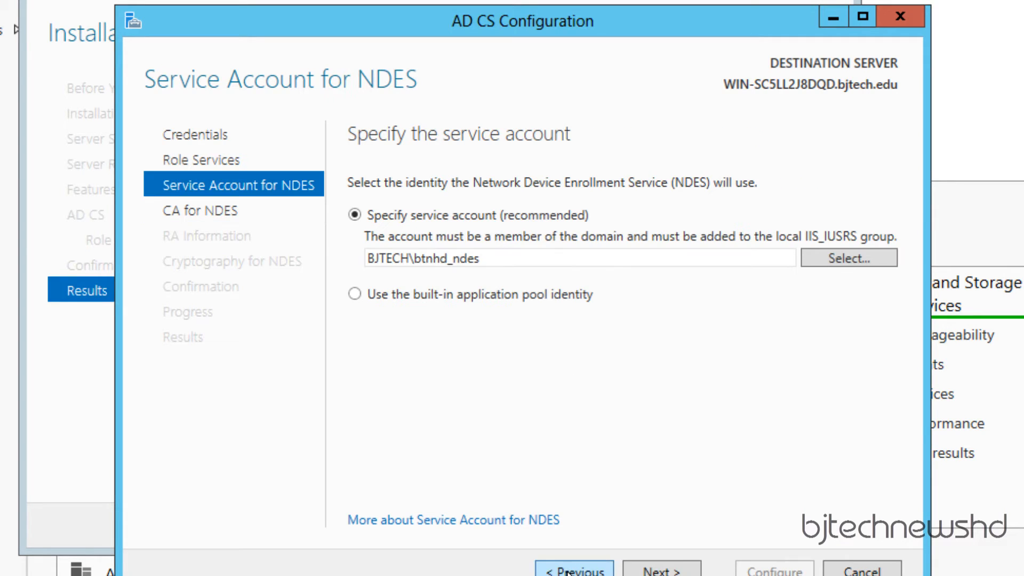
pyautogui.click(569, 571)
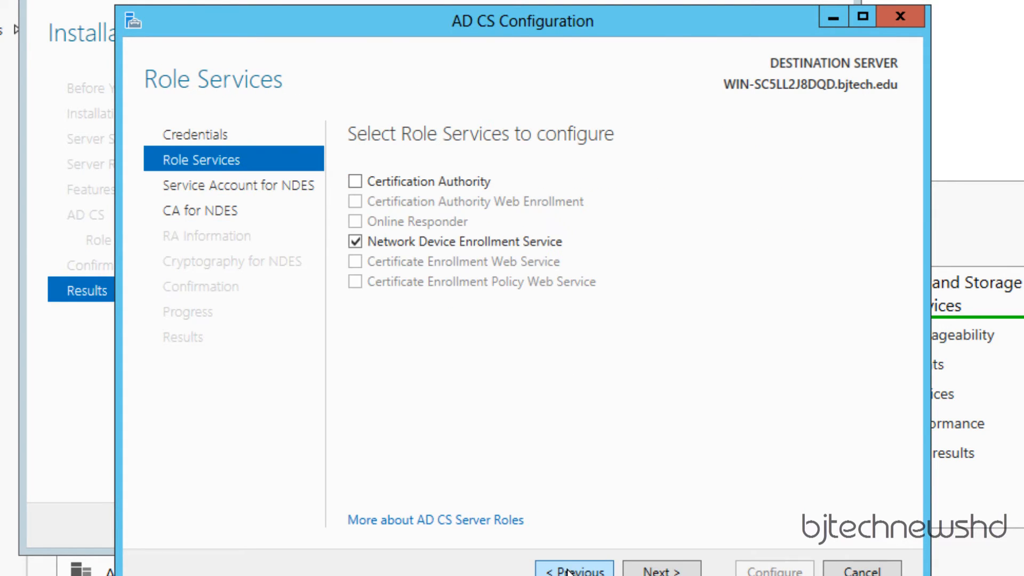
pyautogui.click(356, 241)
pyautogui.click(356, 181)
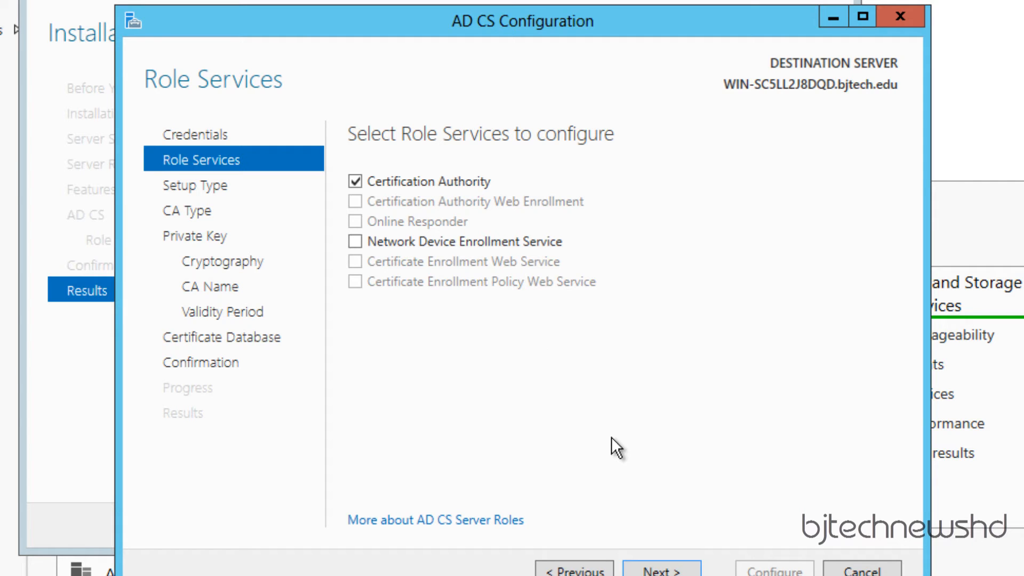
# - Configure an Enterprise Root CA with a new private key, default cryptography, 5-year validity and default database locations
pyautogui.click(669, 571)
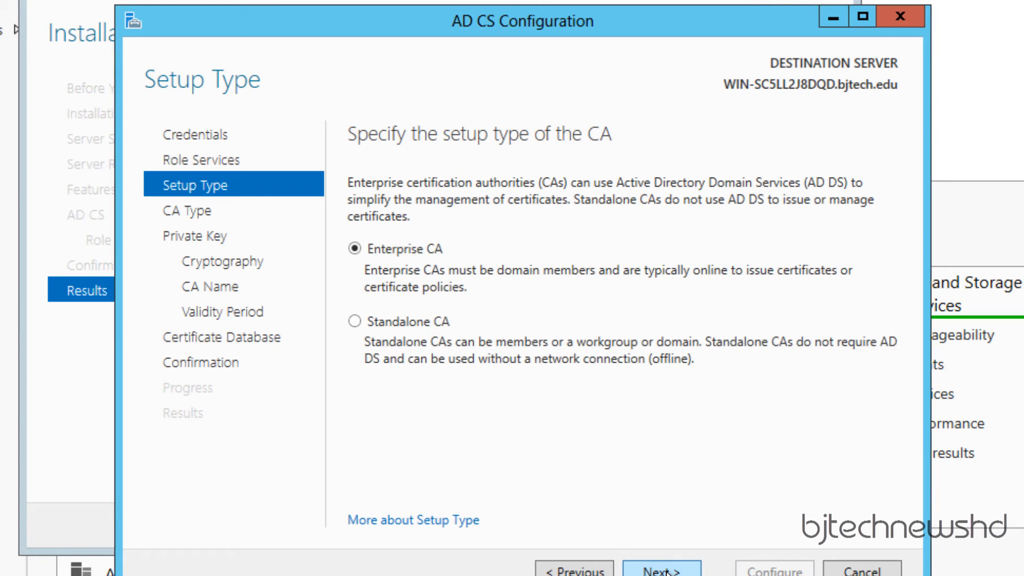
pyautogui.click(667, 571)
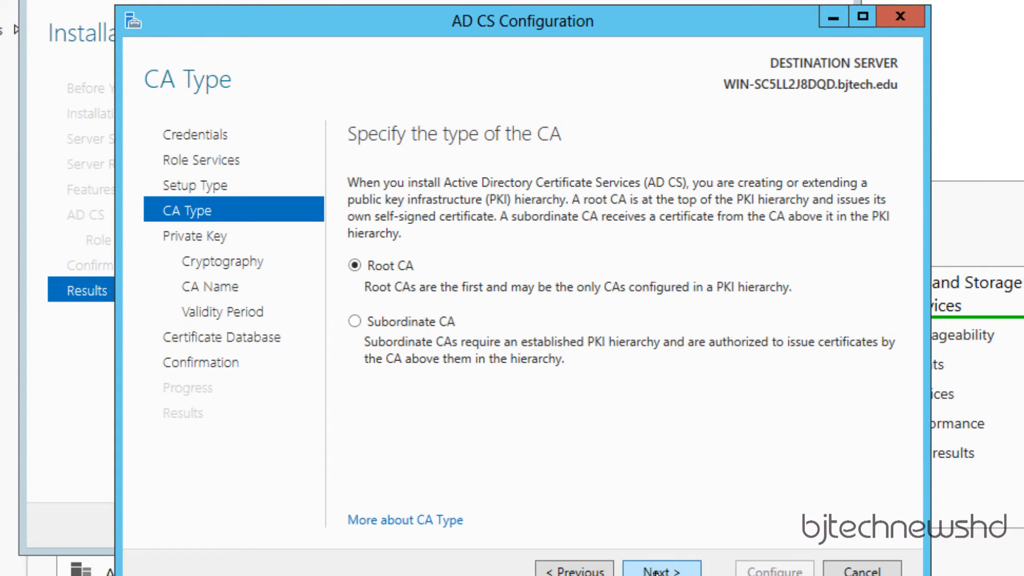
pyautogui.click(657, 572)
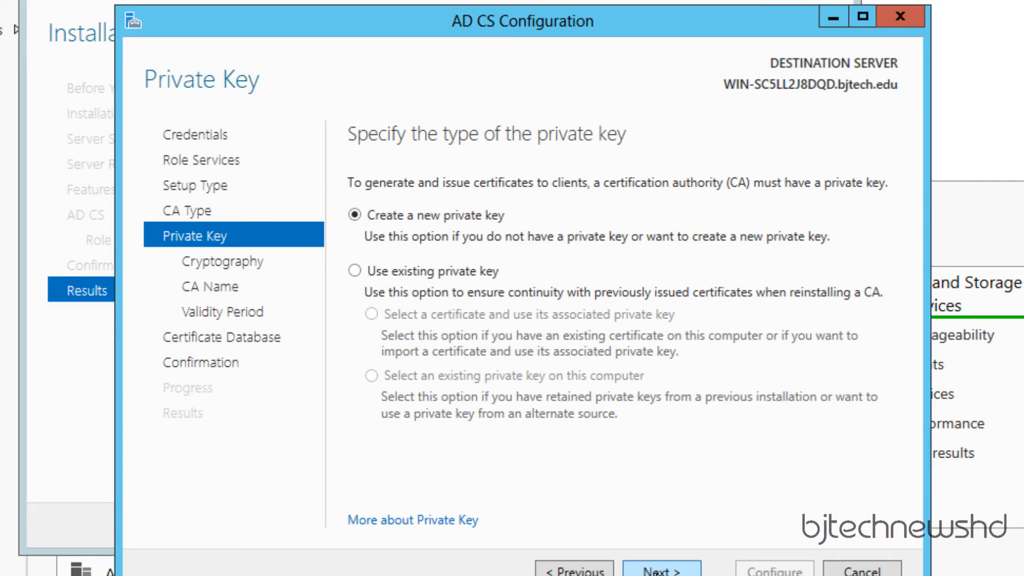
pyautogui.click(659, 572)
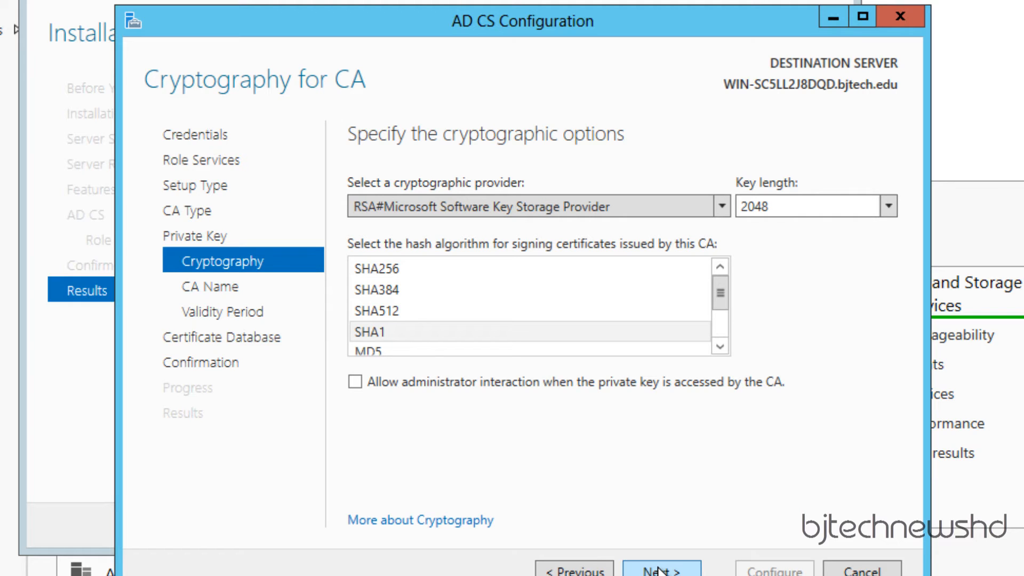
pyautogui.click(660, 571)
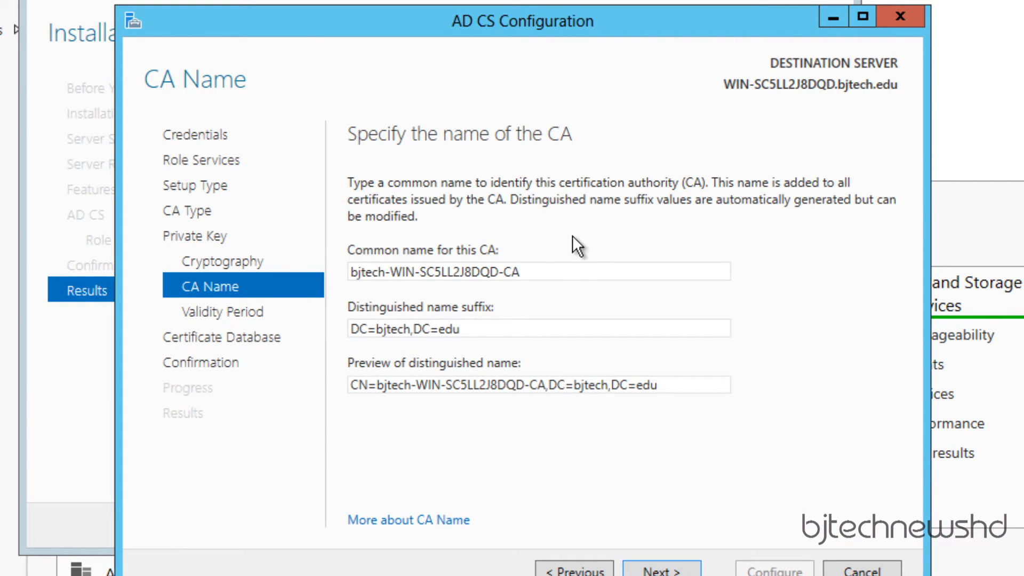
pyautogui.click(661, 571)
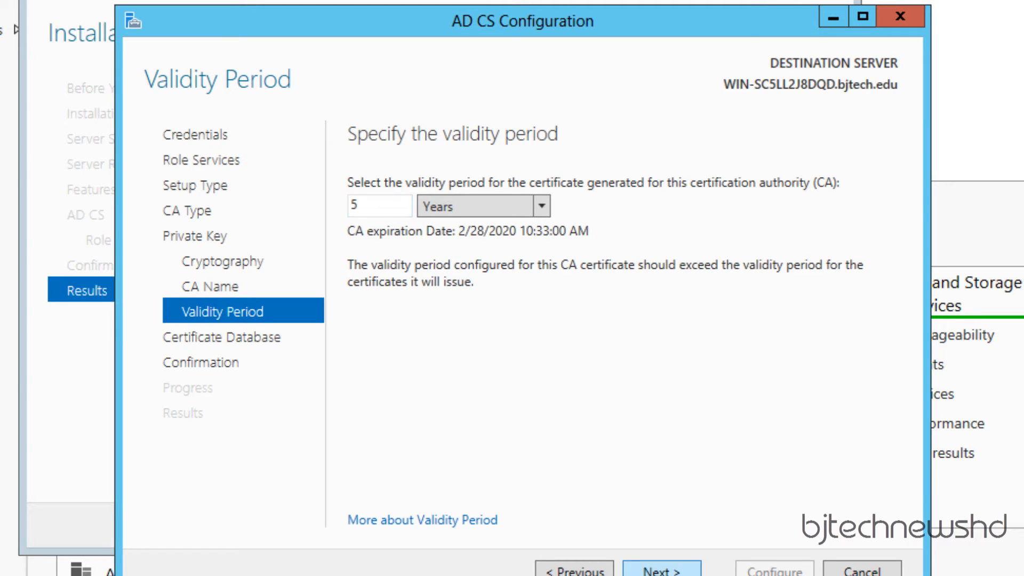
pyautogui.click(662, 569)
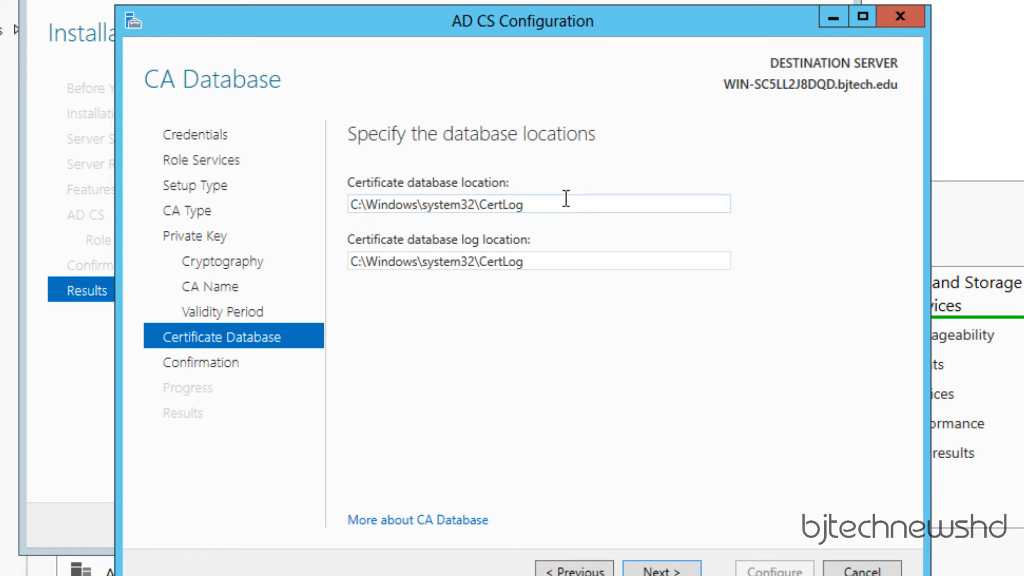
pyautogui.tripleClick(560, 261)
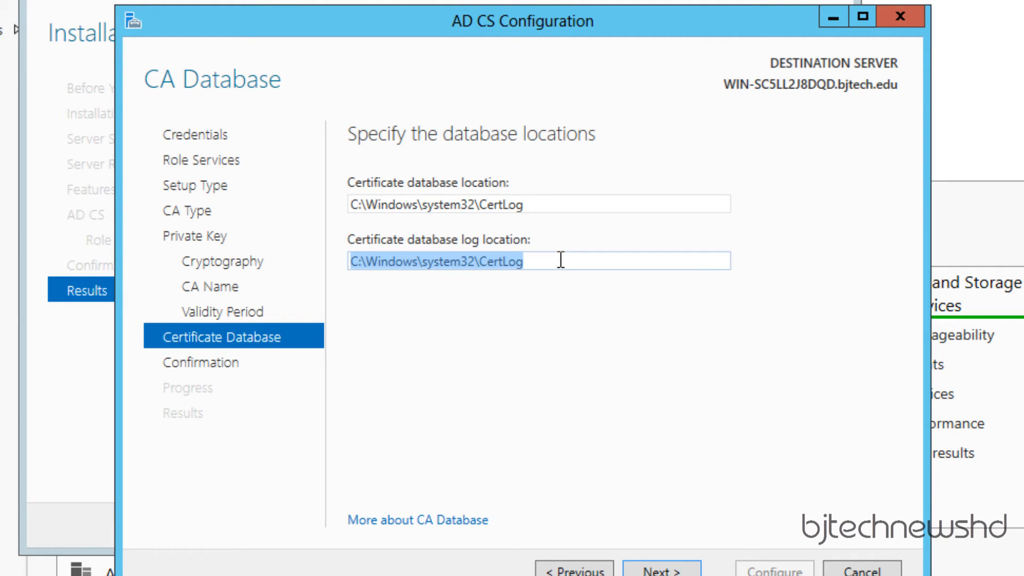
pyautogui.click(648, 570)
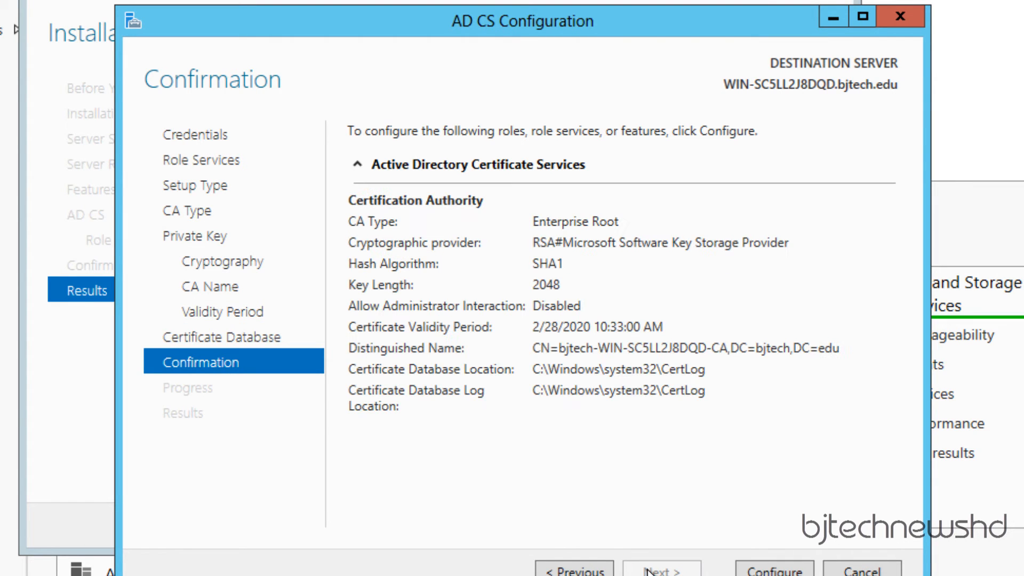
pyautogui.click(775, 569)
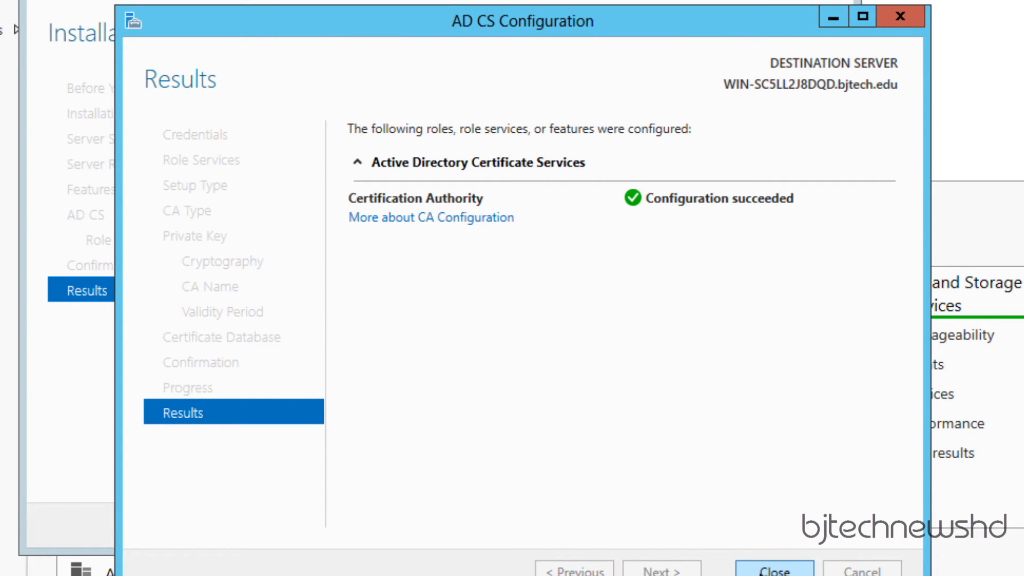
# - Close the AD CS results page showing the Certification Authority succeeded
pyautogui.click(776, 569)
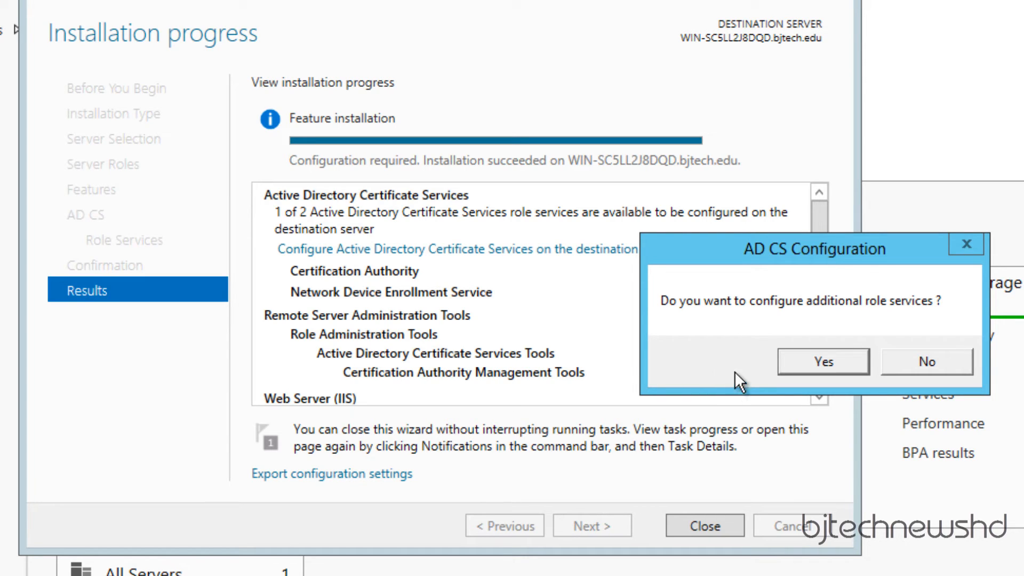
# - Agree to configure more role services, reselect NDES, and enter its service account credentials
pyautogui.click(811, 358)
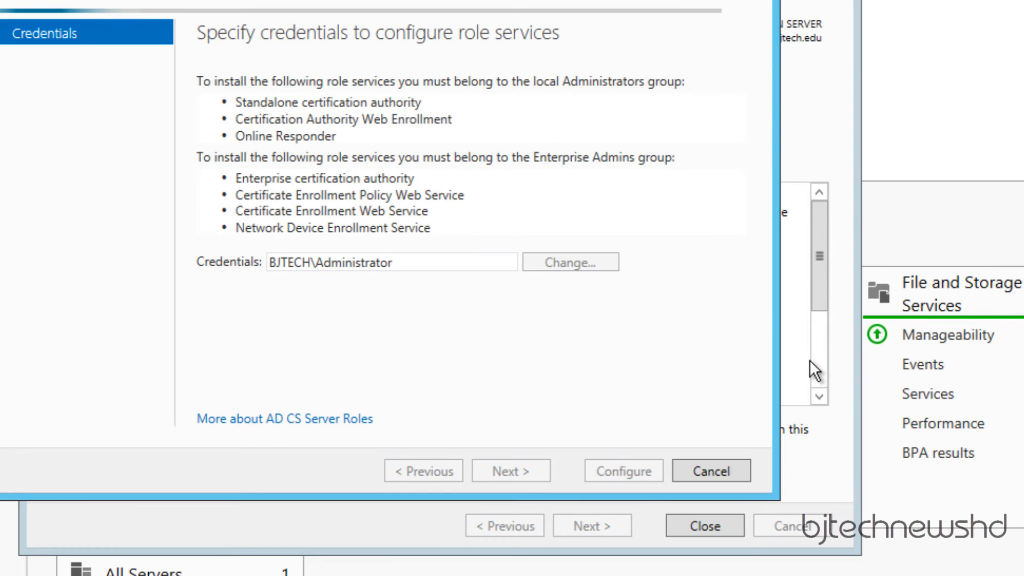
pyautogui.click(547, 471)
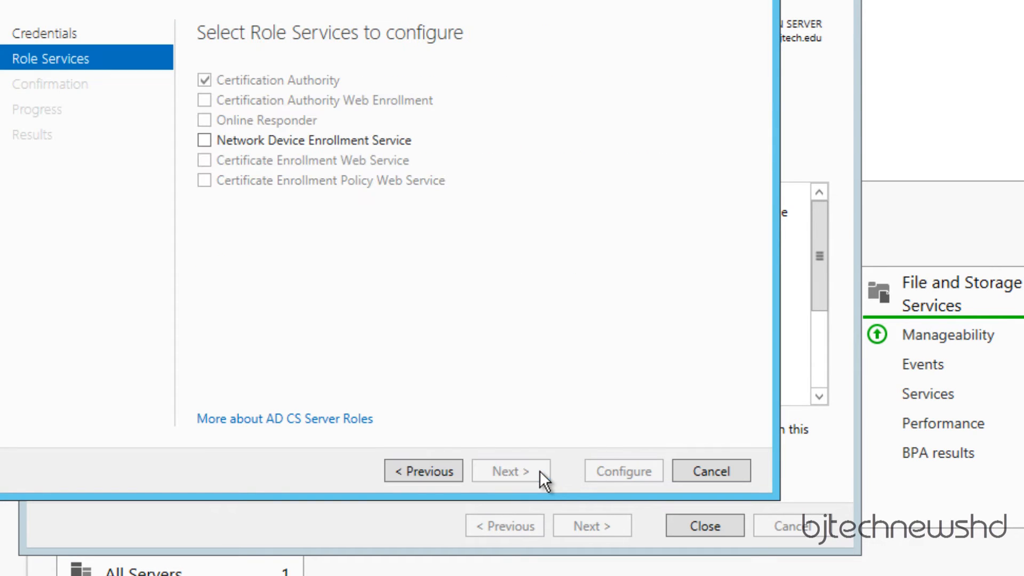
pyautogui.click(251, 143)
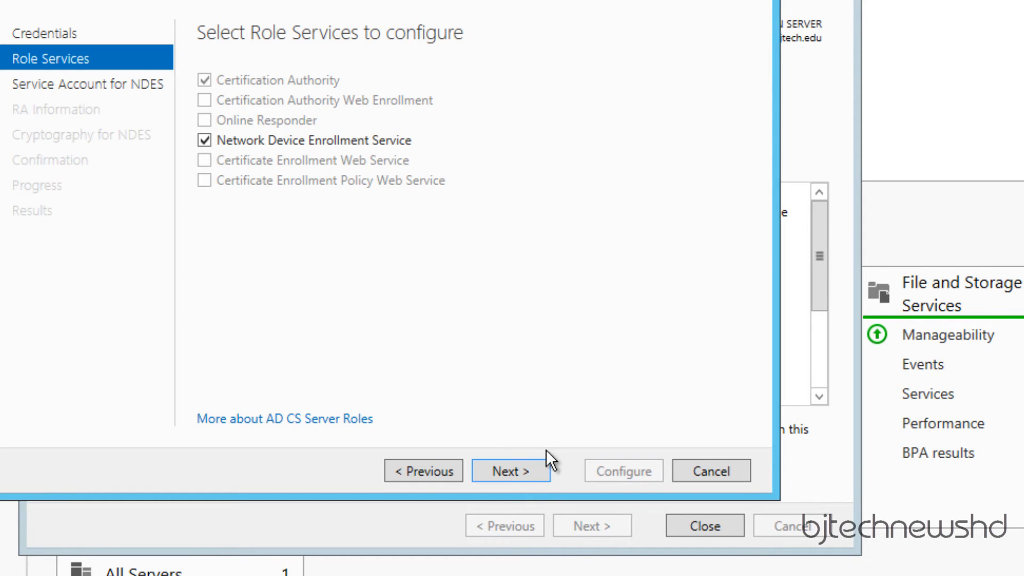
pyautogui.click(522, 471)
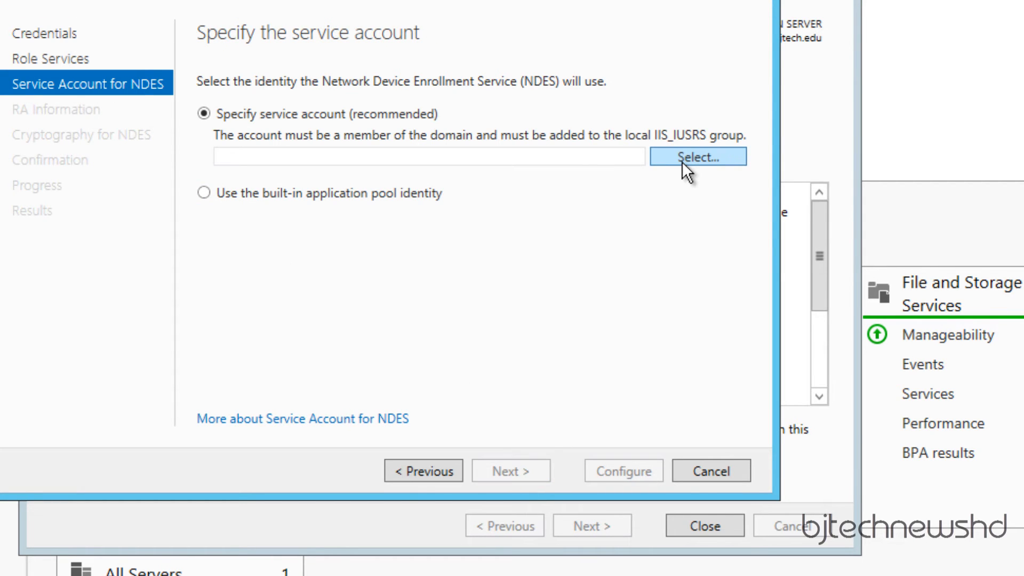
pyautogui.click(682, 158)
pyautogui.write('b')
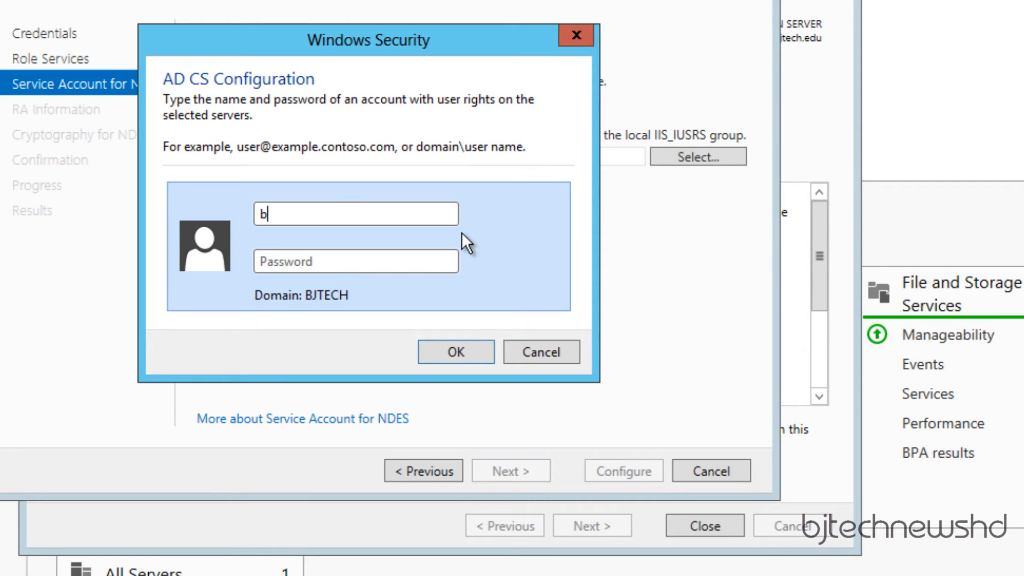
pyautogui.write('tnhd_ndes')
pyautogui.press('Tab')
pyautogui.write('*****')
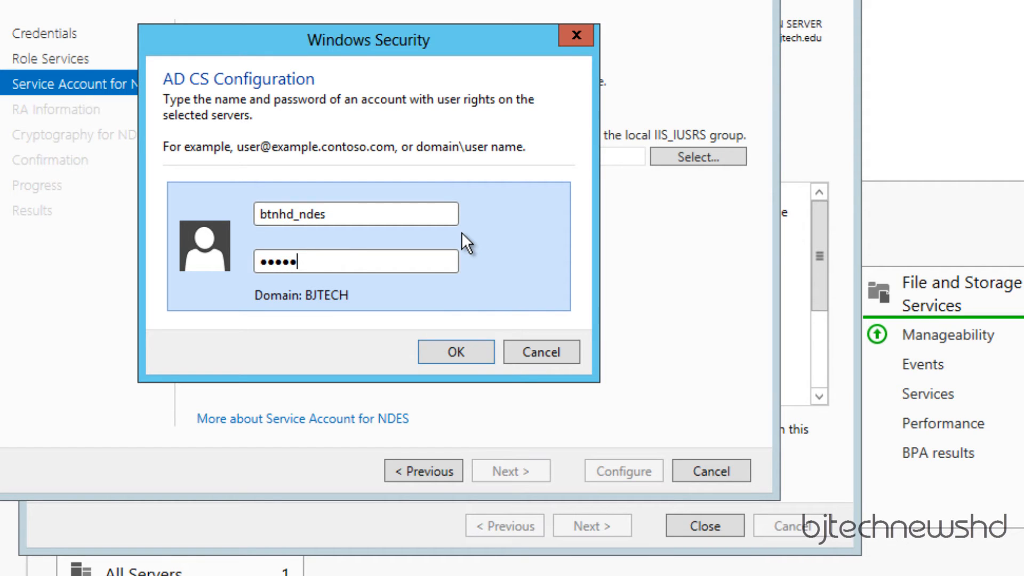
pyautogui.write('****')
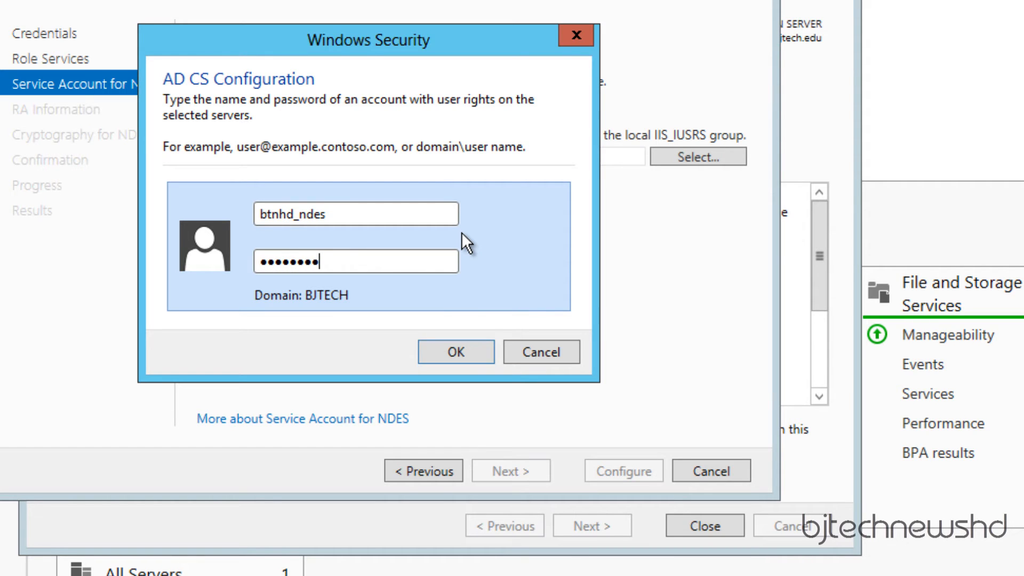
pyautogui.click(456, 353)
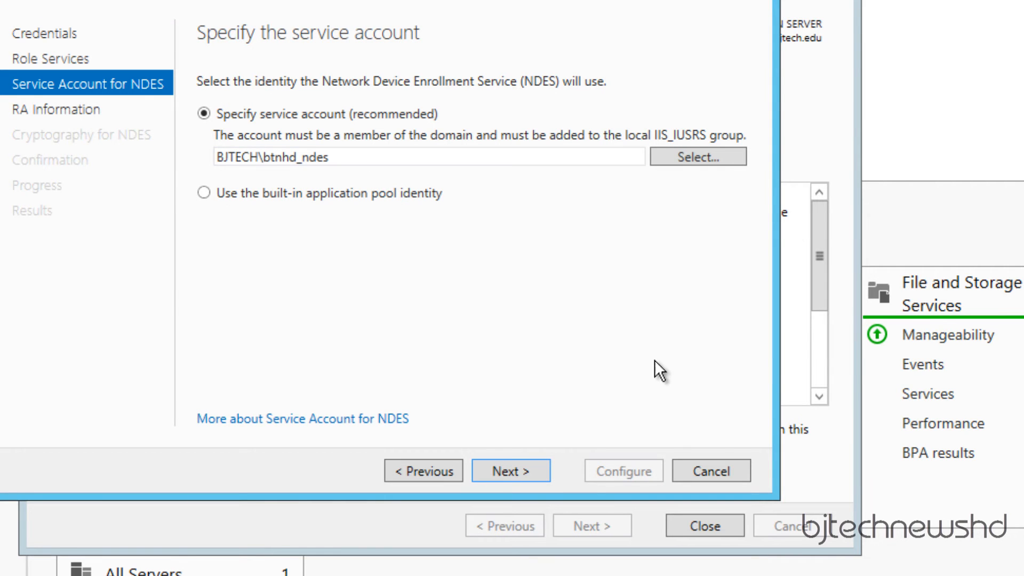
# - Open the RA Information page and enter the contact e-mail address
pyautogui.click(533, 470)
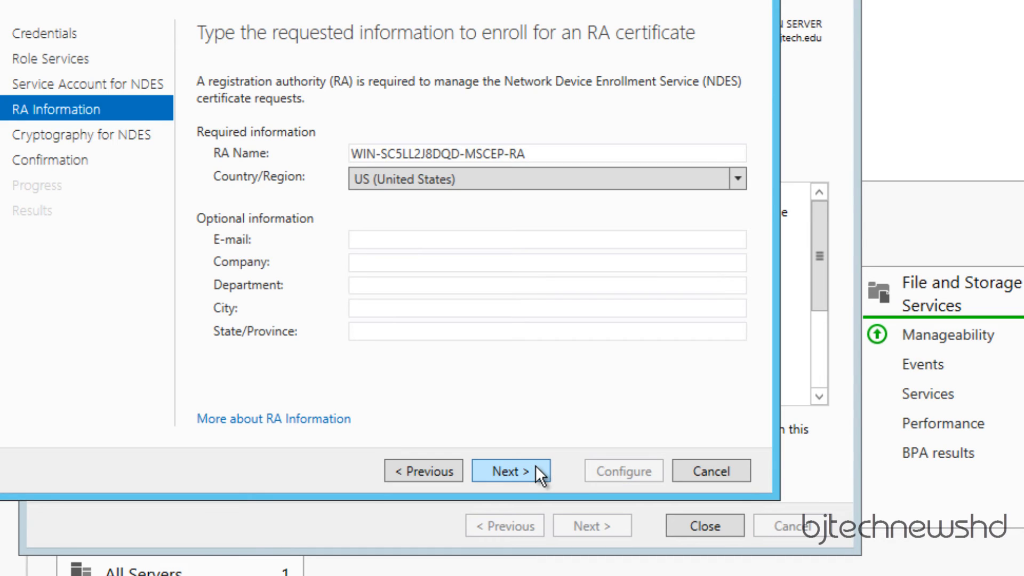
pyautogui.click(494, 267)
pyautogui.click(504, 243)
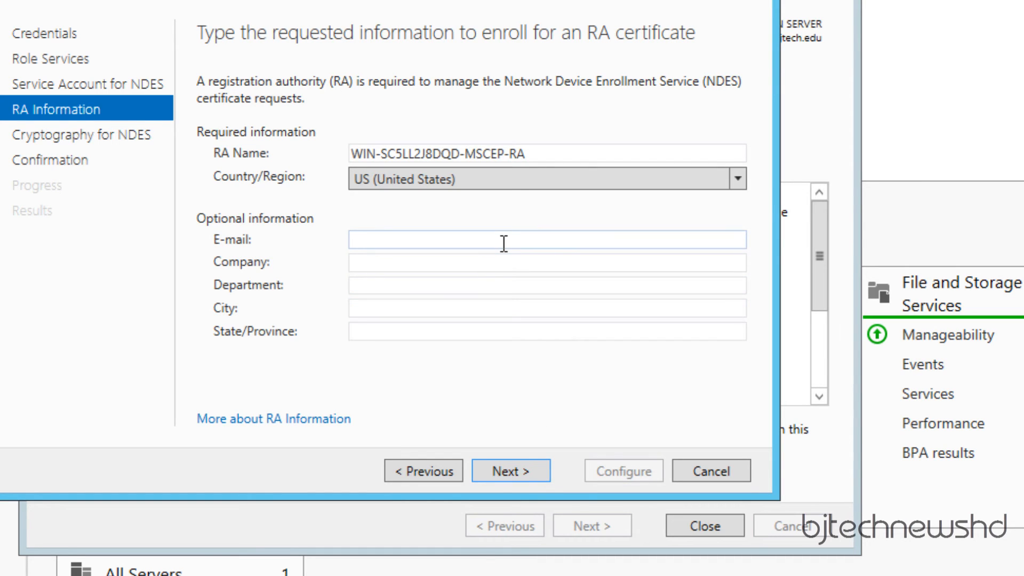
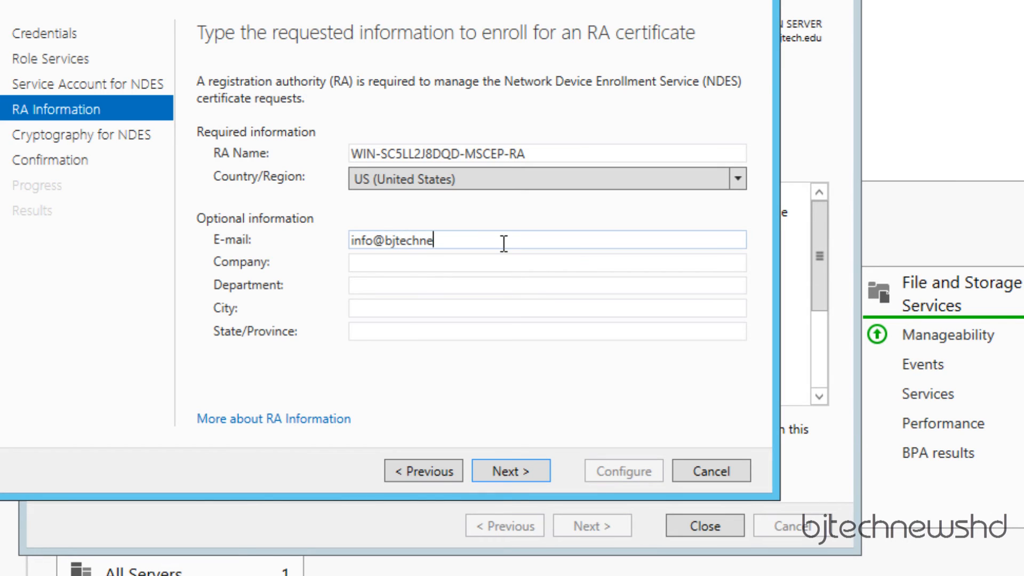
# - Fill in company BTNHD Production, department IT Dept, and city and state New York
pyautogui.press('Tab')
pyautogui.write('BT')
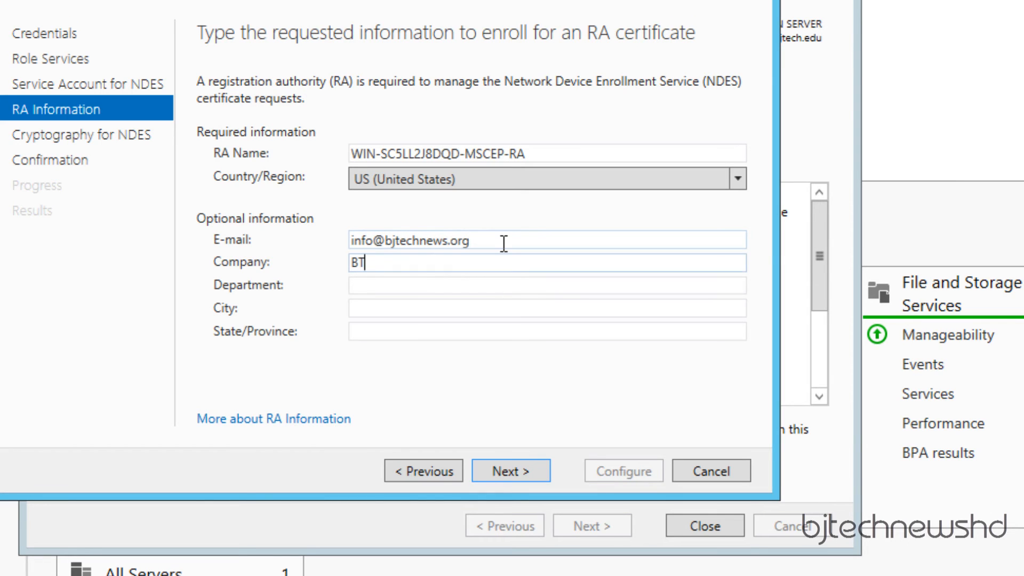
pyautogui.write('NHD Prodcution')
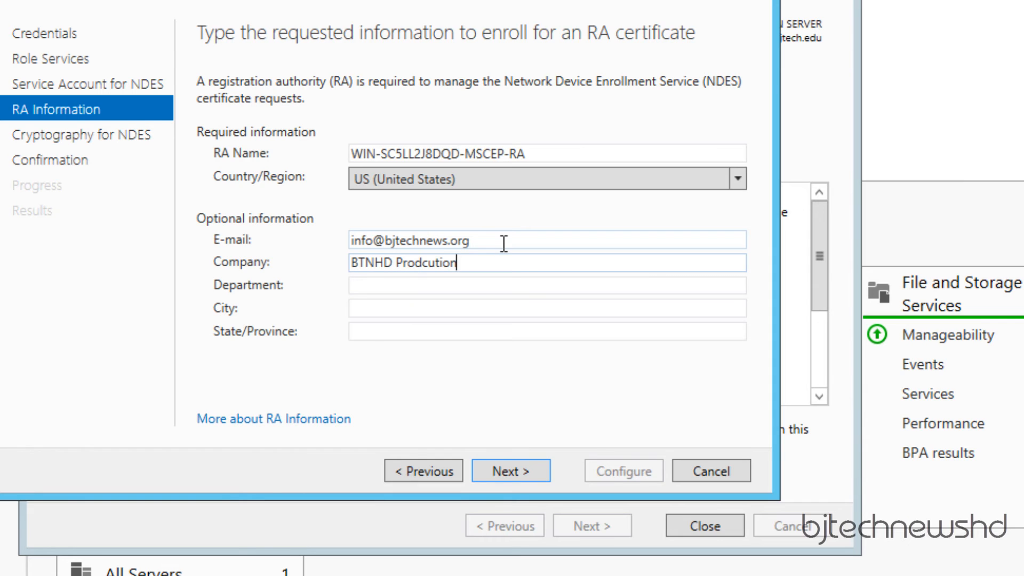
pyautogui.press('BackSpace')
pyautogui.press('BackSpace')
pyautogui.press('BackSpace')
pyautogui.press('BackSpace')
pyautogui.press('BackSpace')
pyautogui.press('BackSpace')
pyautogui.write('uction')
pyautogui.press('Tab')
pyautogui.write('IT De')
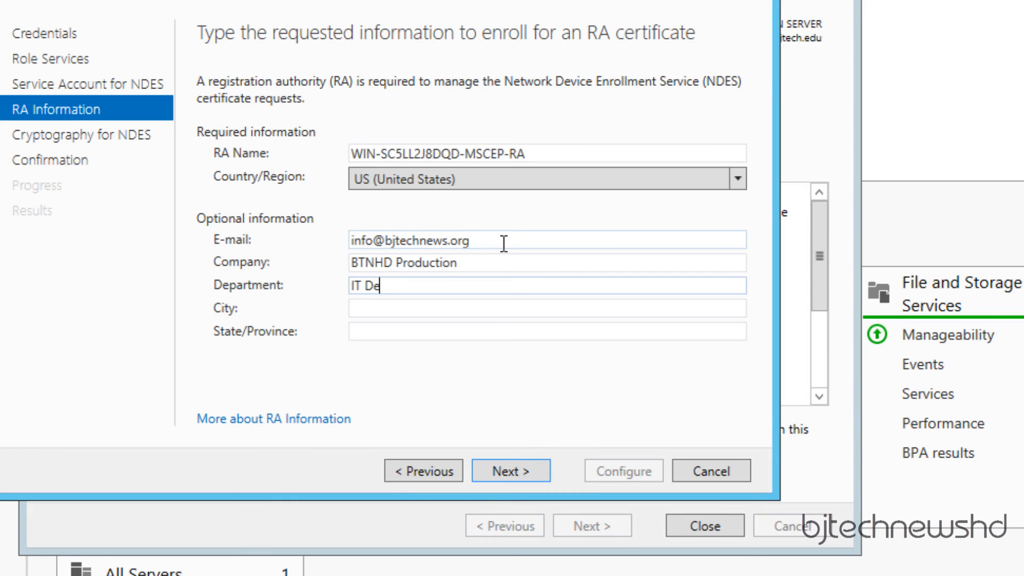
pyautogui.write('pt')
pyautogui.press('Tab')
pyautogui.write('N')
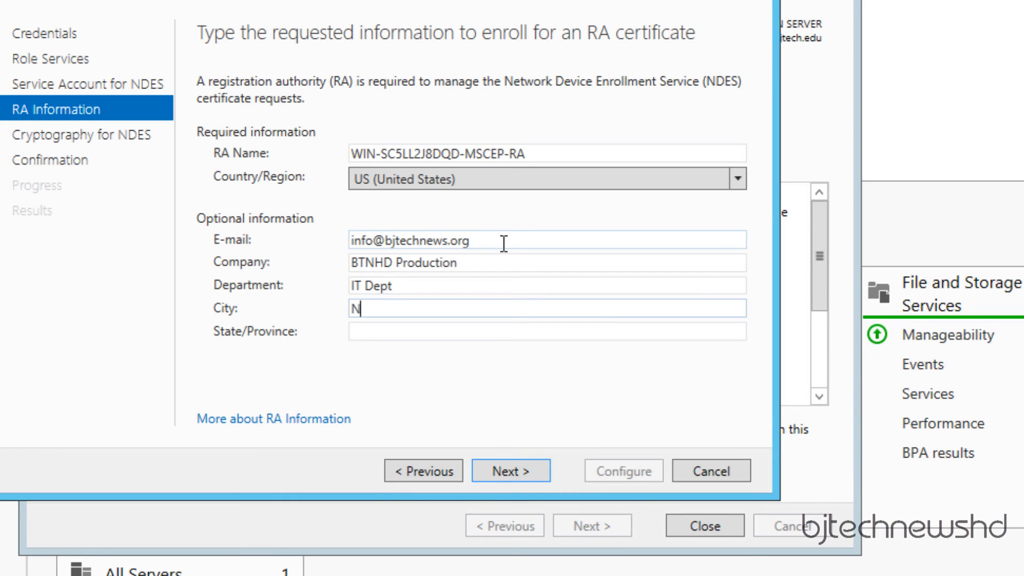
pyautogui.write('ew York')
pyautogui.press('Tab')
pyautogui.write('Ne')
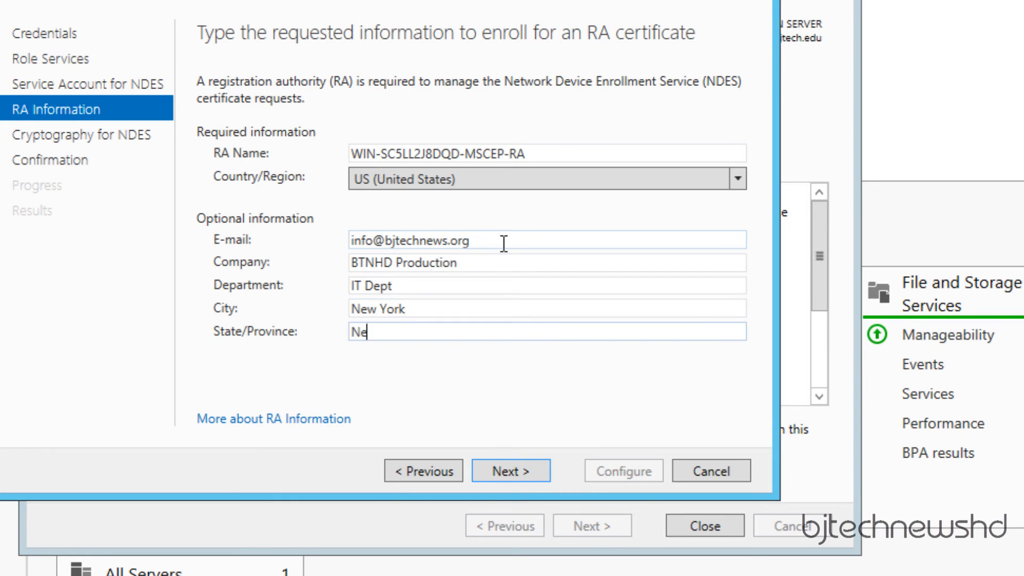
pyautogui.write('w York')
# - Keep Microsoft Strong Cryptographic Provider for the RA keys, apply the NDES configuration, and close the results
pyautogui.click(515, 471)
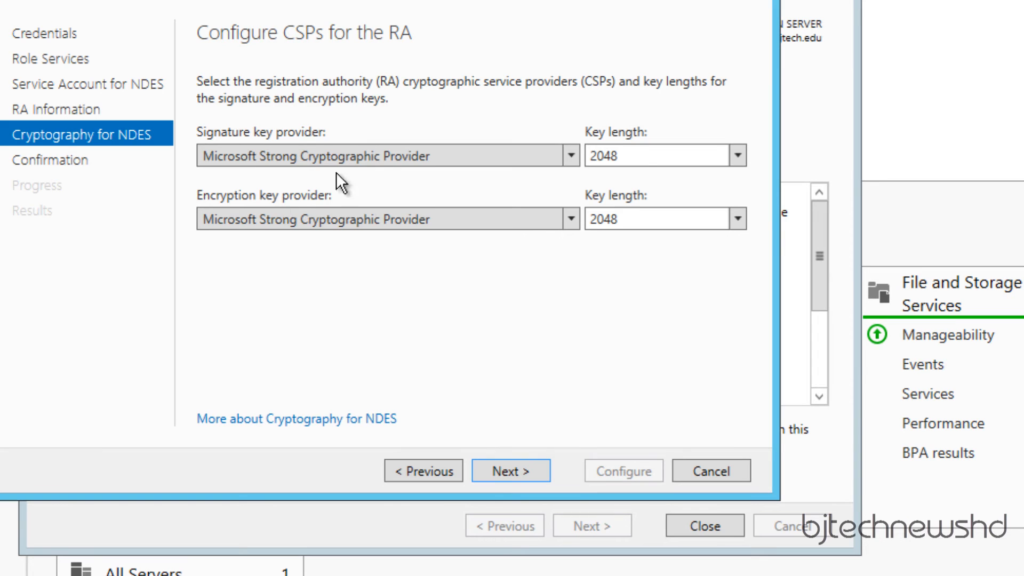
pyautogui.click(376, 158)
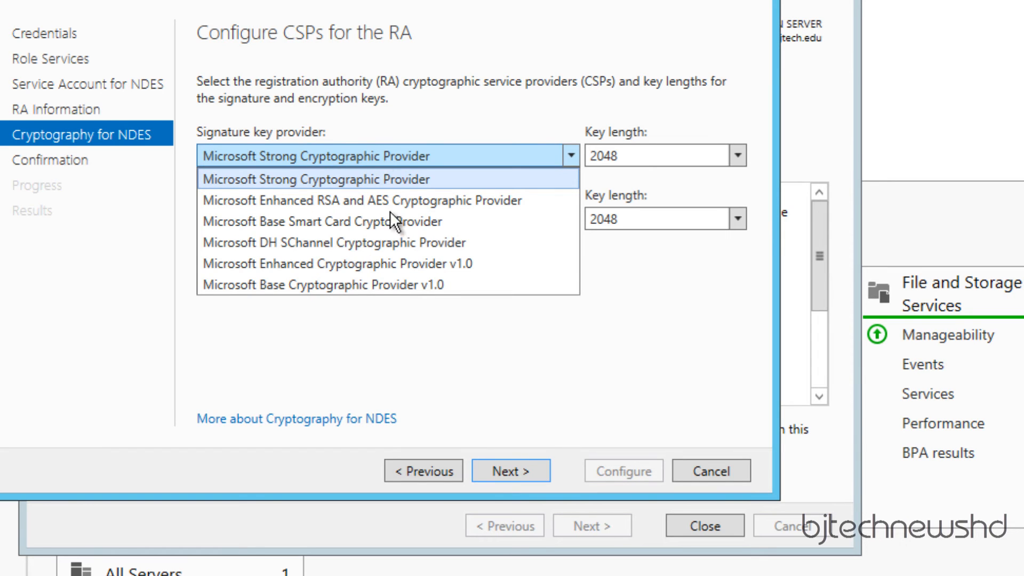
pyautogui.click(419, 345)
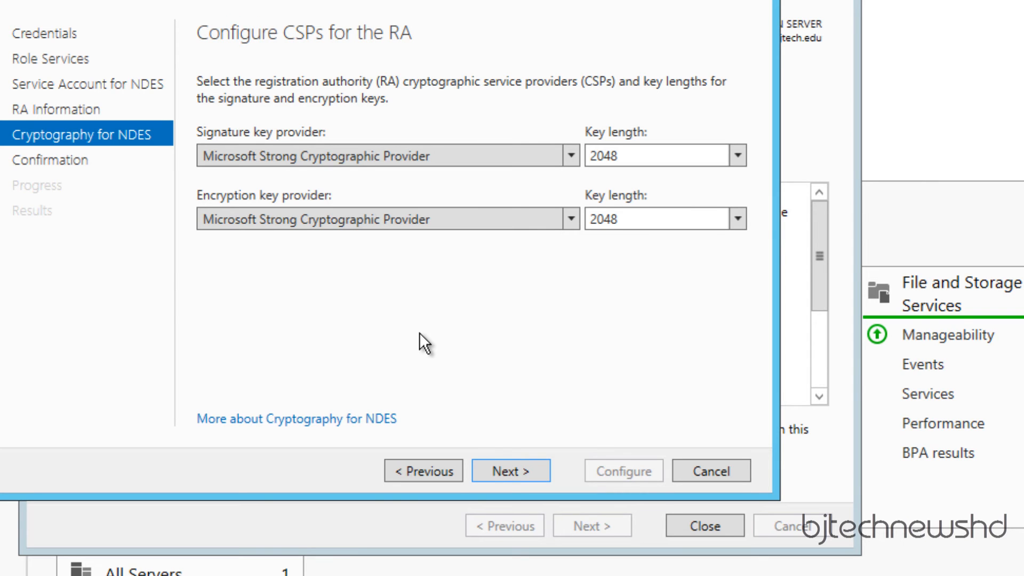
pyautogui.click(502, 472)
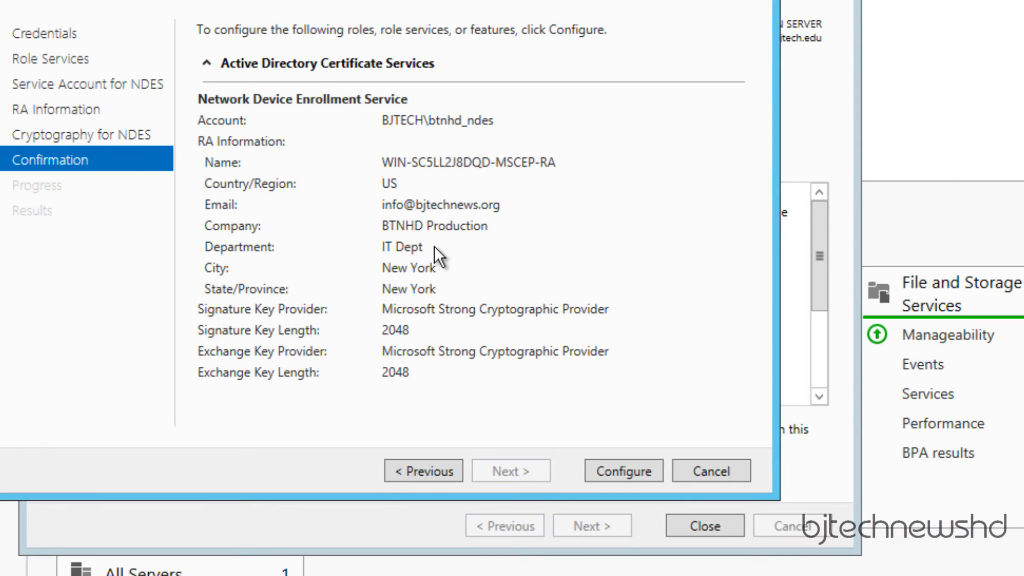
pyautogui.click(626, 472)
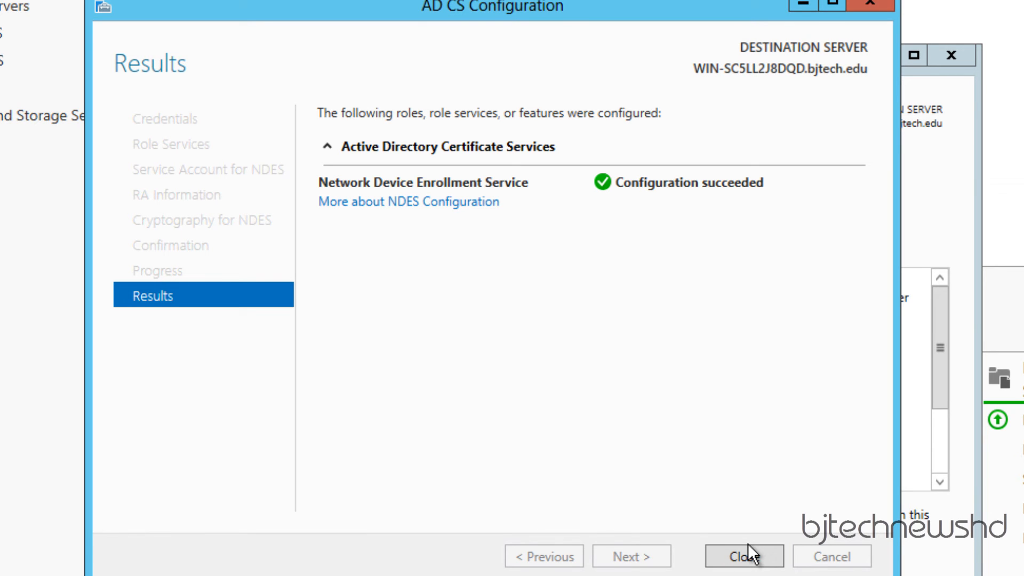
pyautogui.click(758, 557)
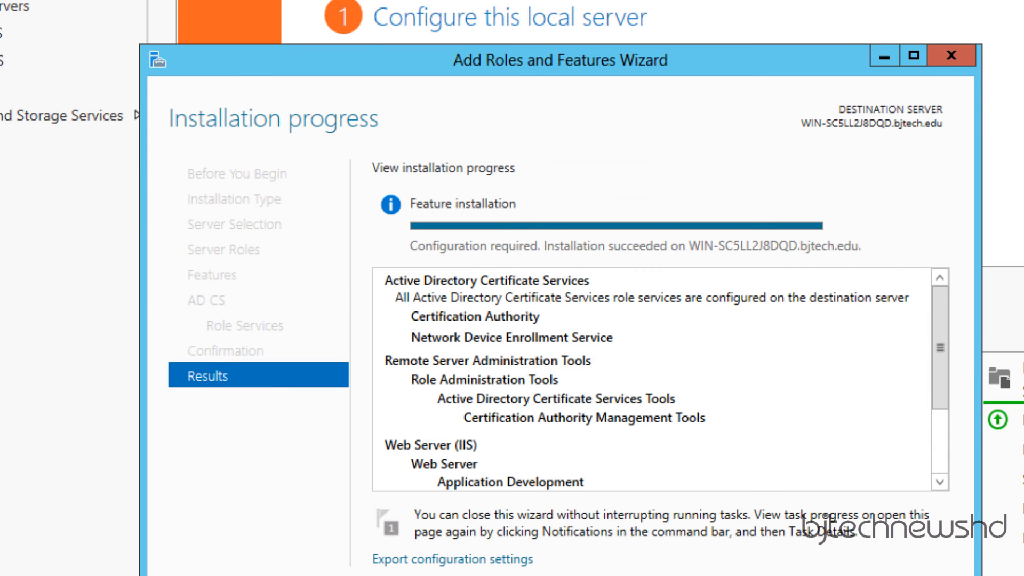
# - Close the finished roles wizard and launch the Certification Authority console from Tools
pyautogui.click(694, 564)
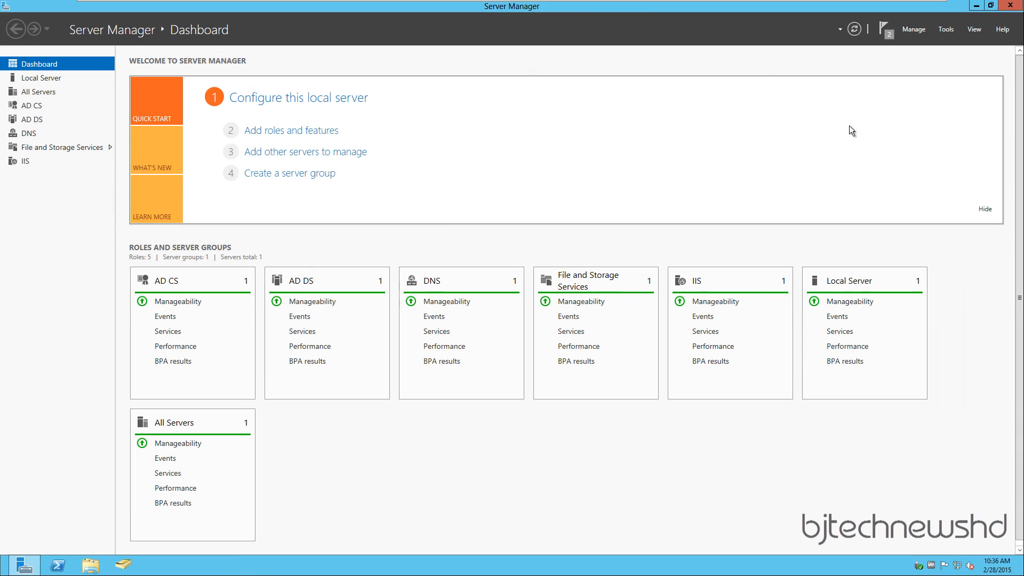
pyautogui.click(945, 29)
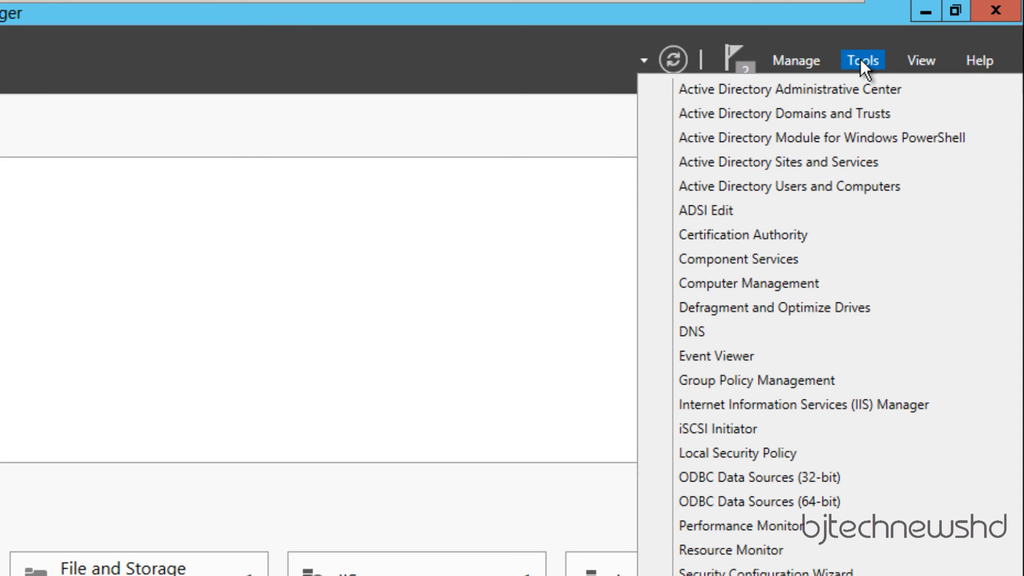
pyautogui.click(768, 235)
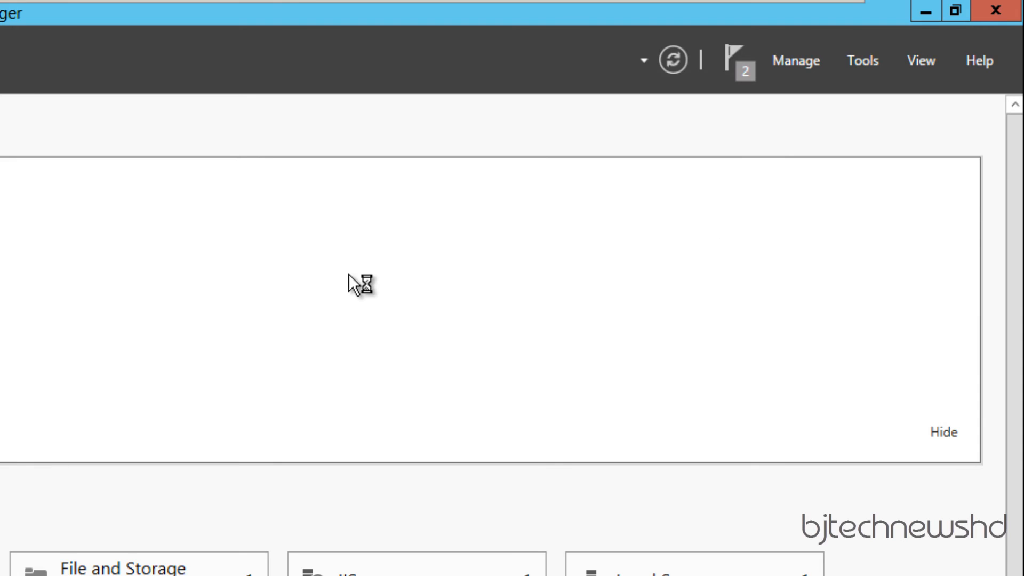
# - Maximize certsrv, expand the bjtech CA, and open Certificate Templates > Manage in a maximized console
pyautogui.click(857, 58)
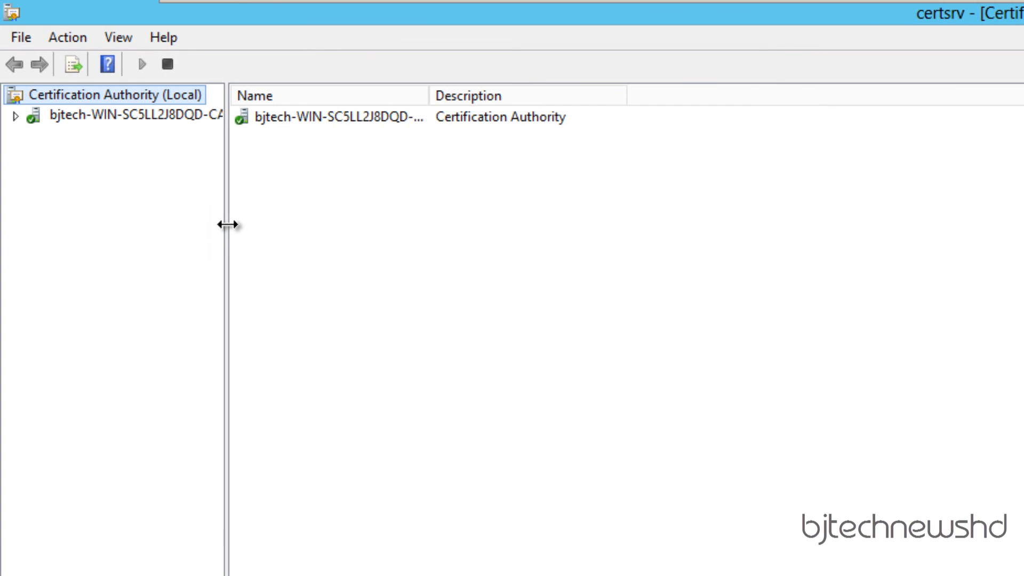
pyautogui.moveTo(186, 130); pyautogui.dragTo(238, 135)
pyautogui.moveTo(279, 227); pyautogui.dragTo(343, 228)
pyautogui.click(15, 115)
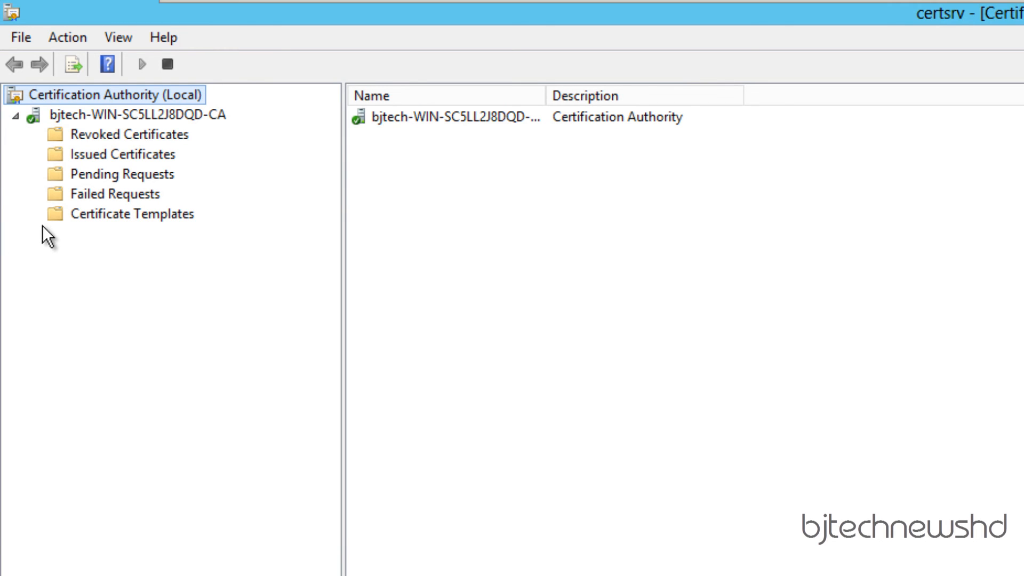
pyautogui.click(105, 214)
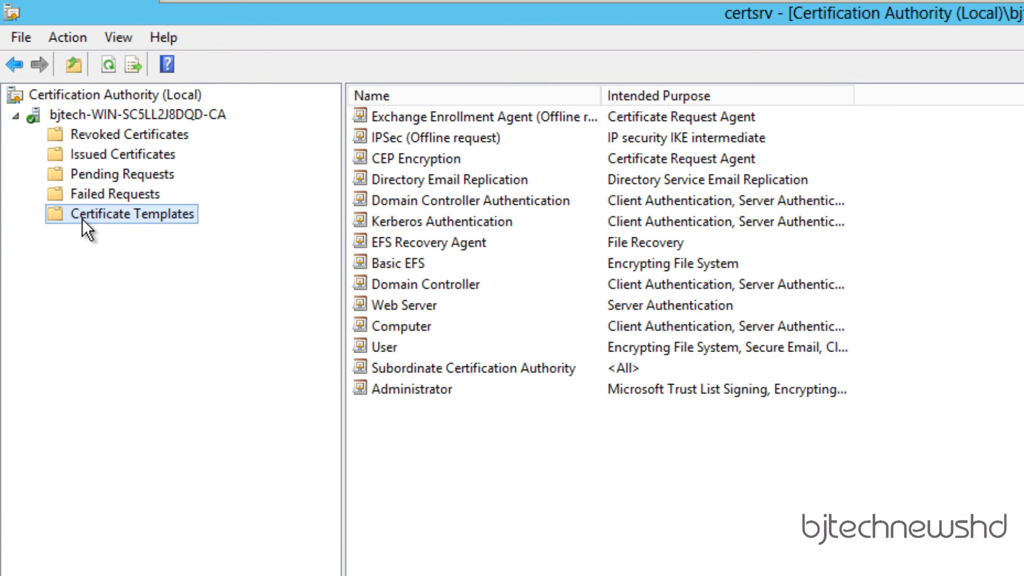
pyautogui.rightClick(123, 213)
pyautogui.click(171, 224)
pyautogui.doubleClick(714, 189)
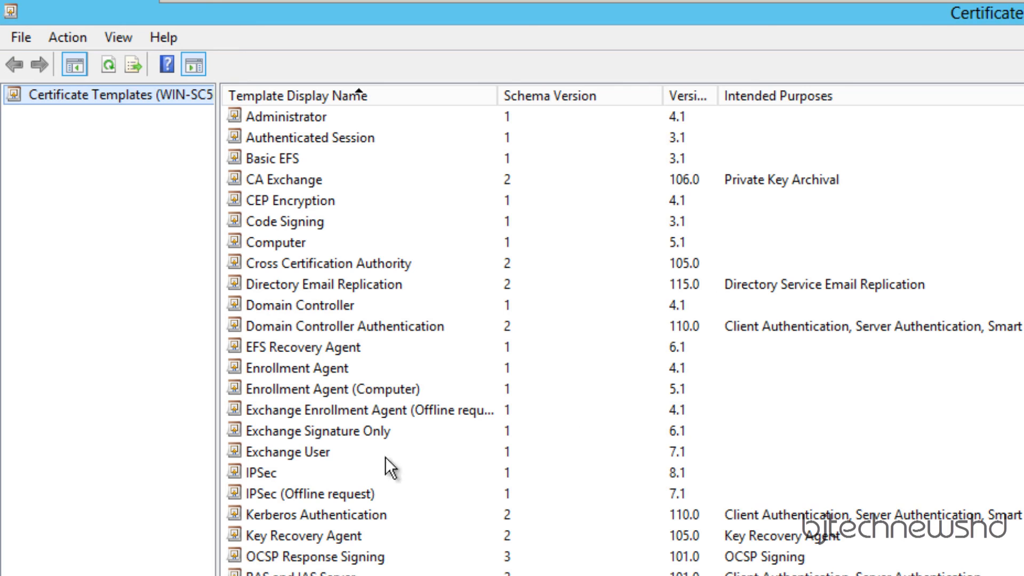
# - Add btnhd_ndes with Allow Enroll to the IPSec (Offline request) template's security permissions
pyautogui.rightClick(297, 498)
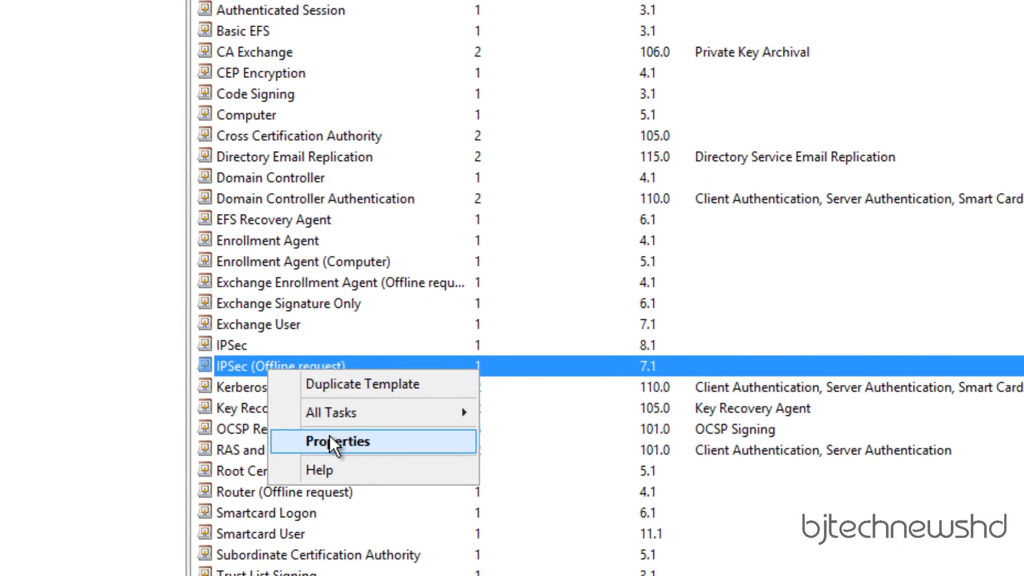
pyautogui.click(330, 439)
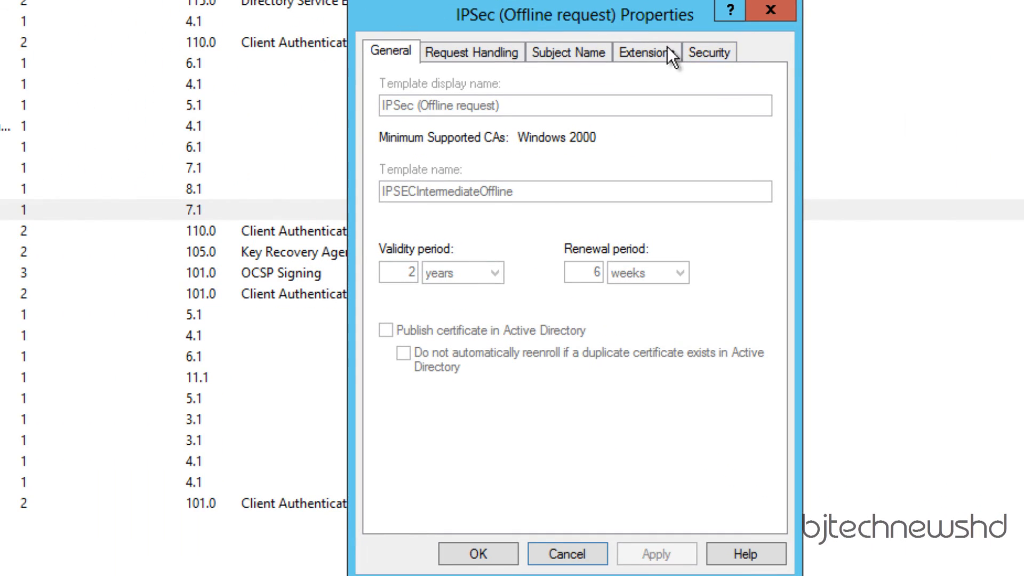
pyautogui.click(717, 54)
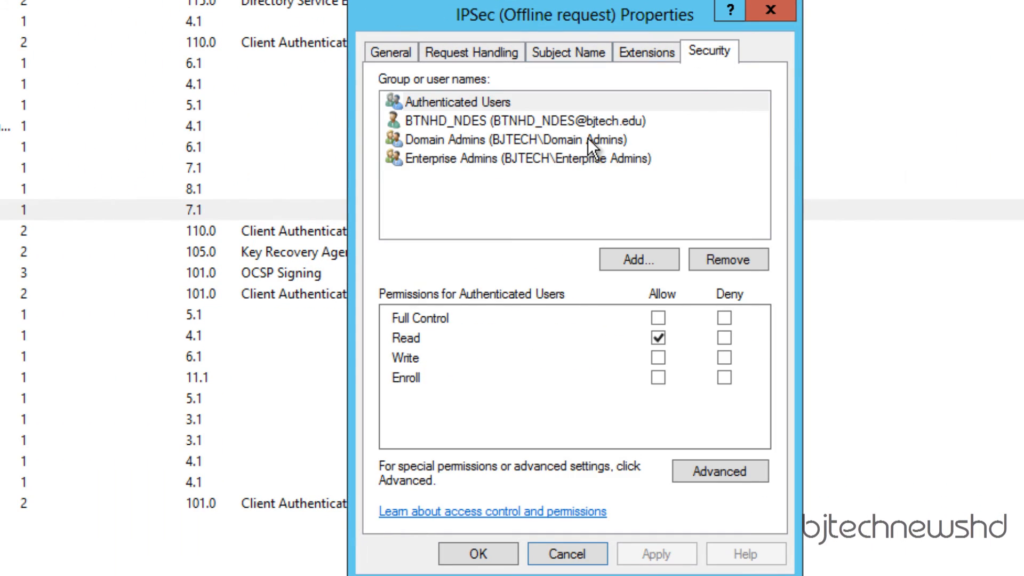
pyautogui.click(617, 256)
pyautogui.write('bt')
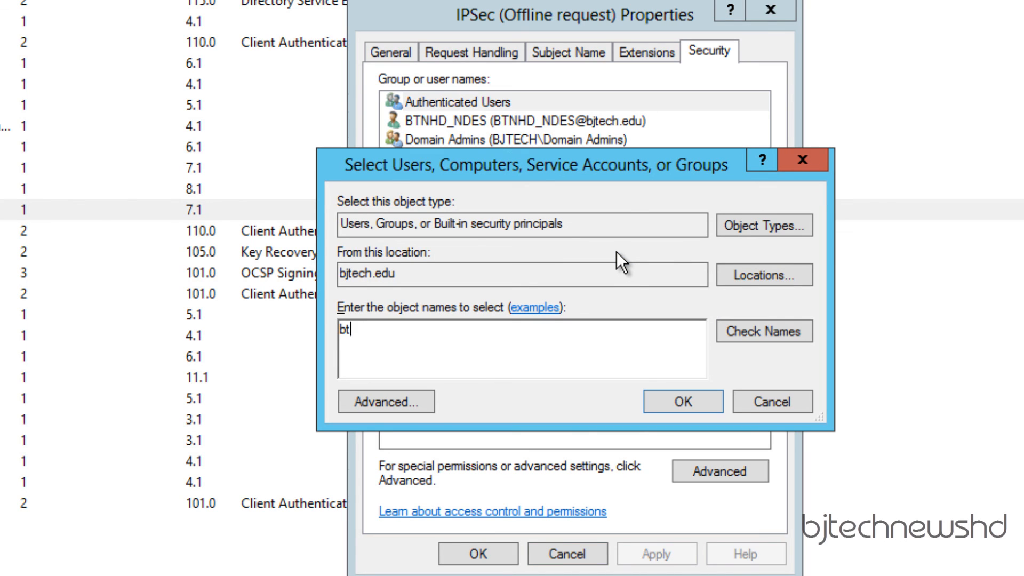
pyautogui.write('nhd_ndes')
pyautogui.click(755, 331)
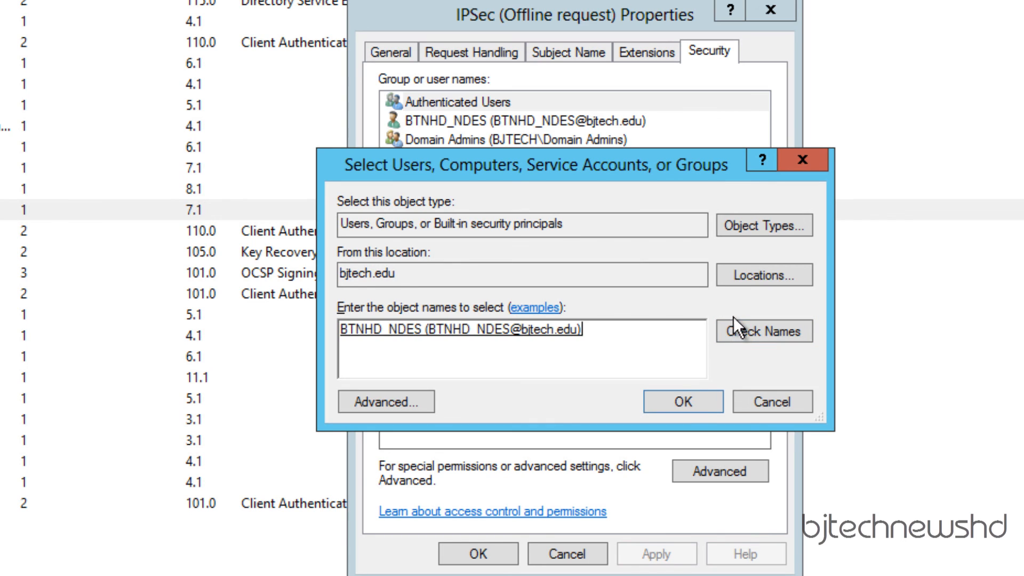
pyautogui.click(687, 402)
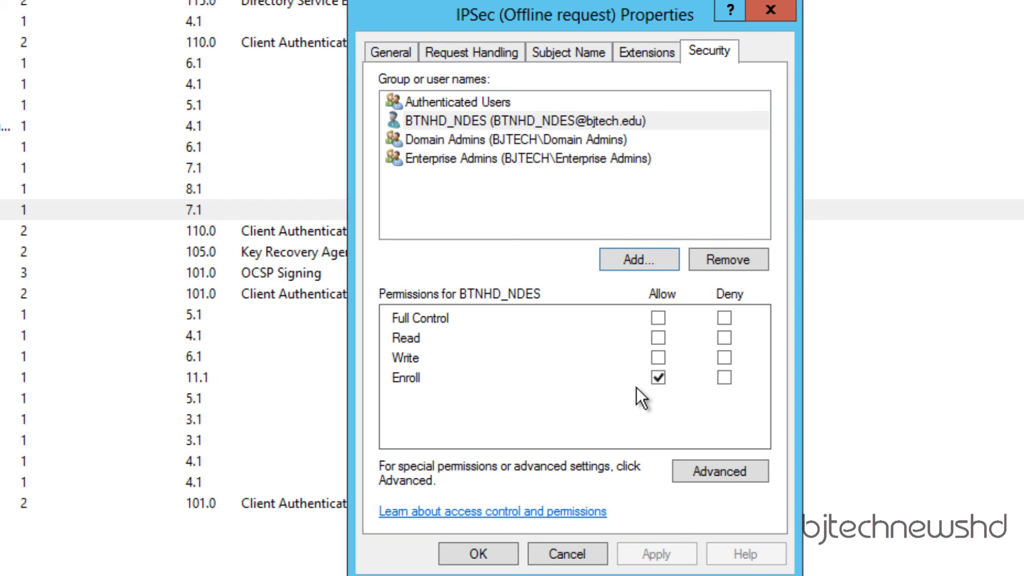
pyautogui.click(478, 553)
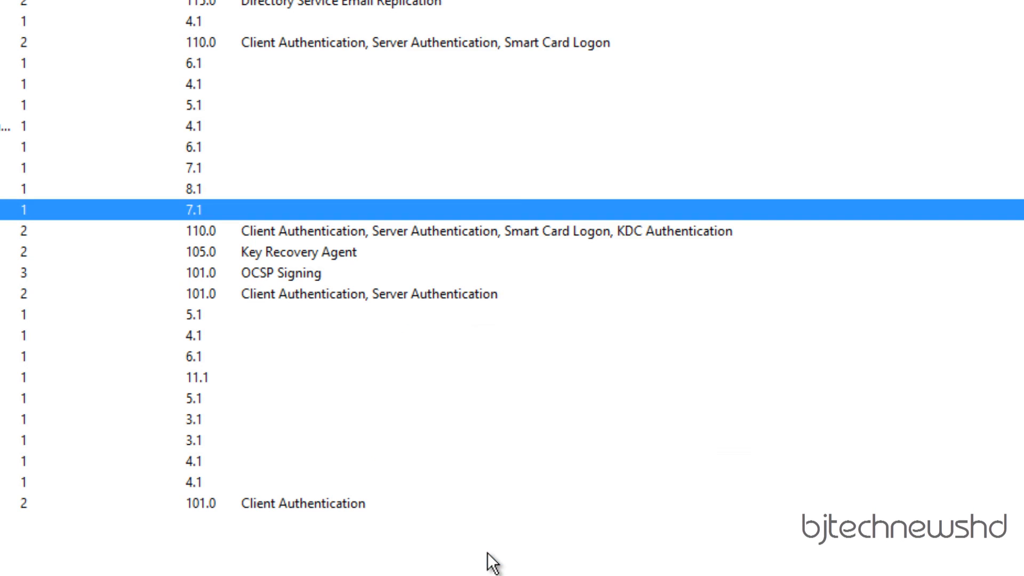